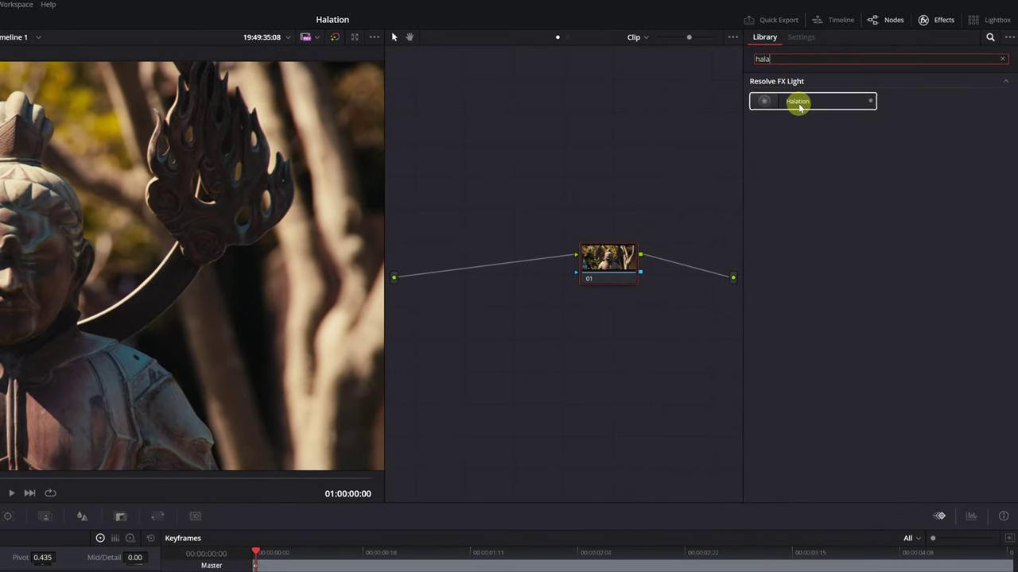
# - Clear the 'hala' effects search and close the Effects library
pyautogui.click(1003, 58)
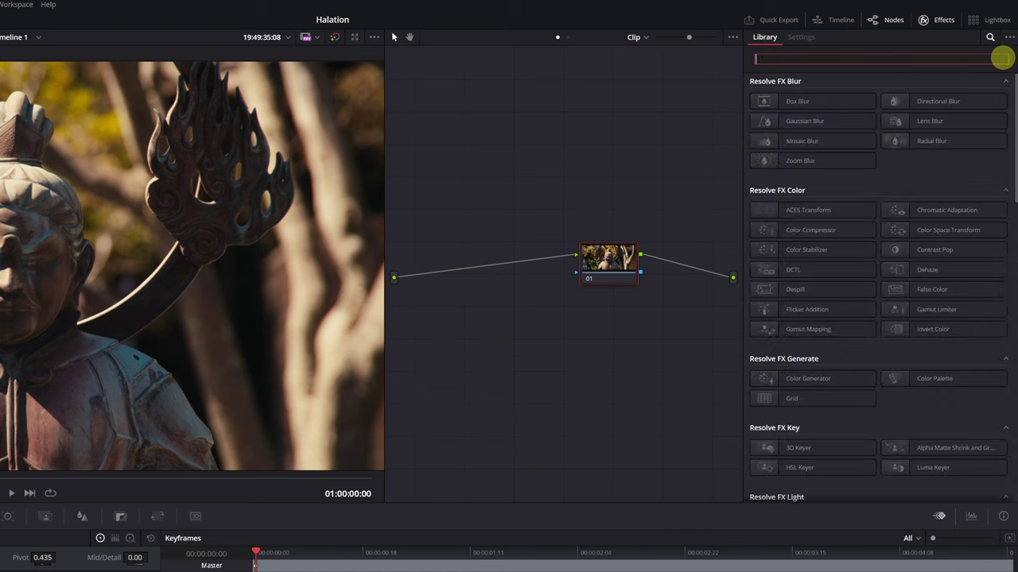
pyautogui.click(937, 20)
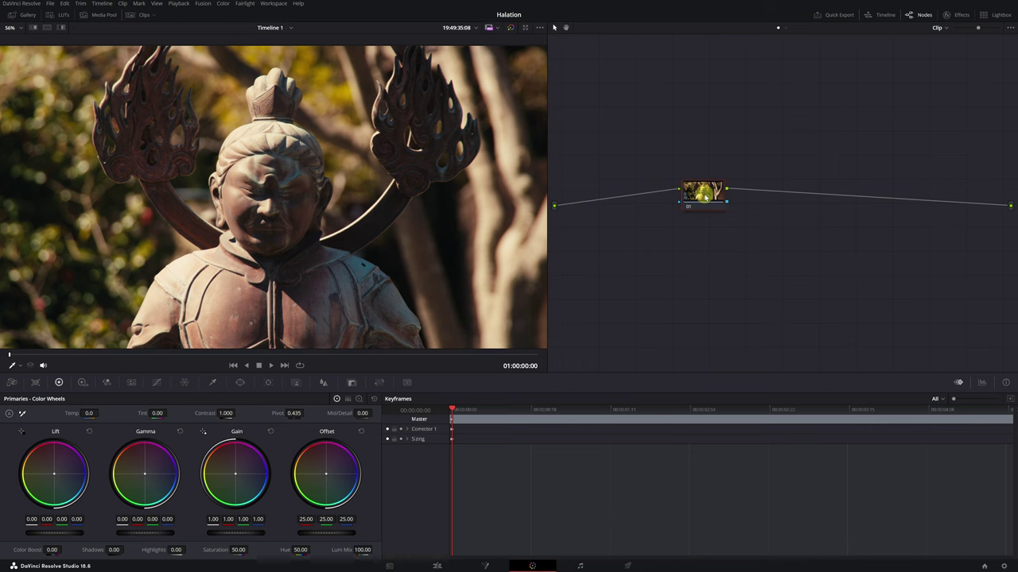
# - Set node 01's composite mode to Screen
pyautogui.rightClick(704, 197)
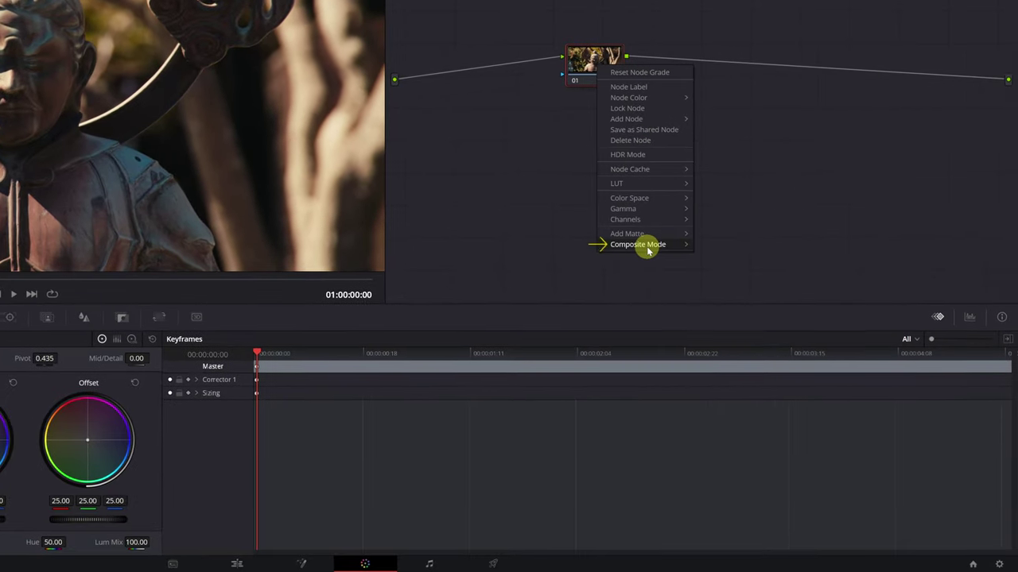
pyautogui.moveTo(647, 245)
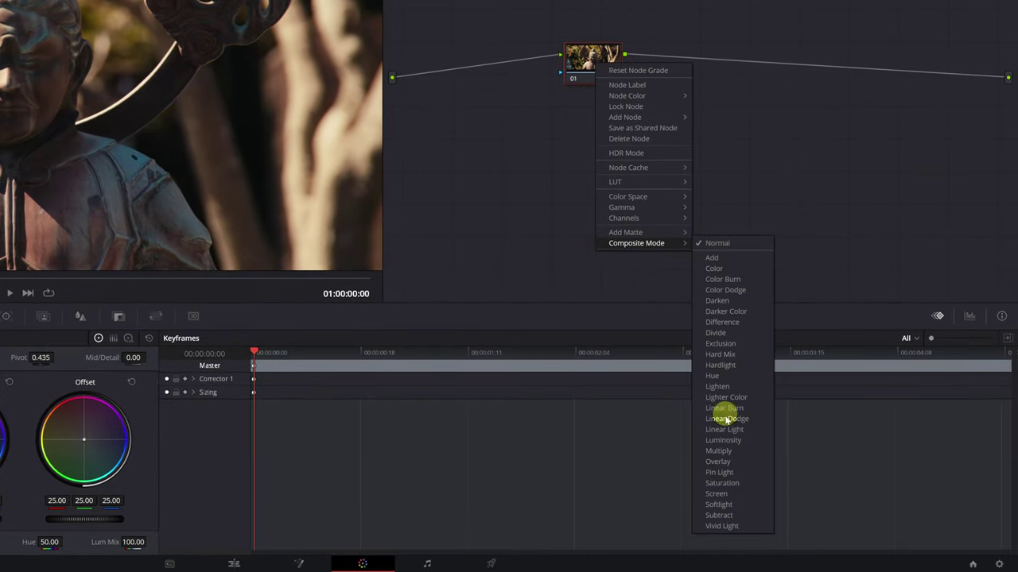
pyautogui.click(717, 495)
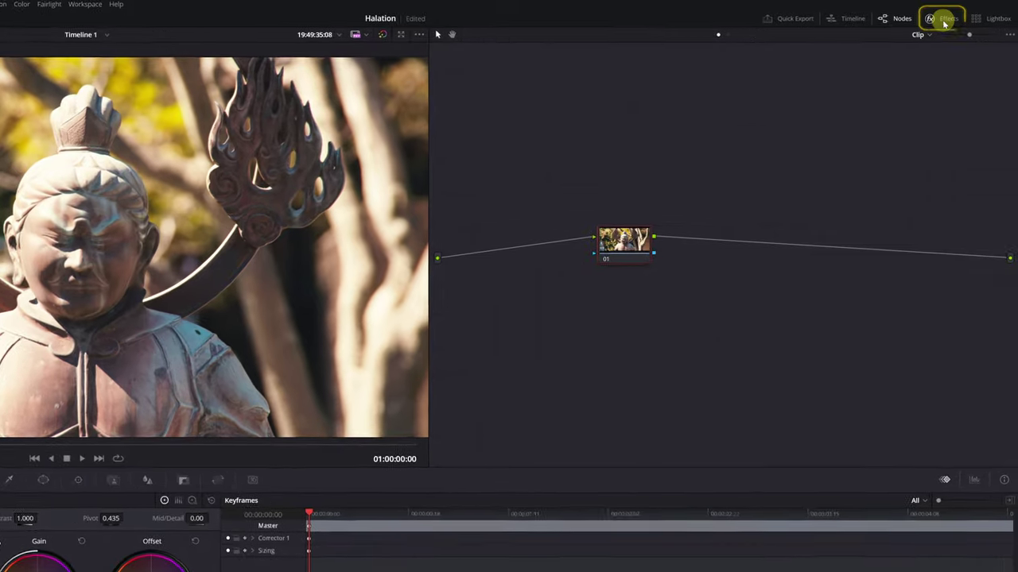
# - Search effects for 'edg' and drop Resolve FX Stylize Edge Detect onto node 01
pyautogui.click(945, 23)
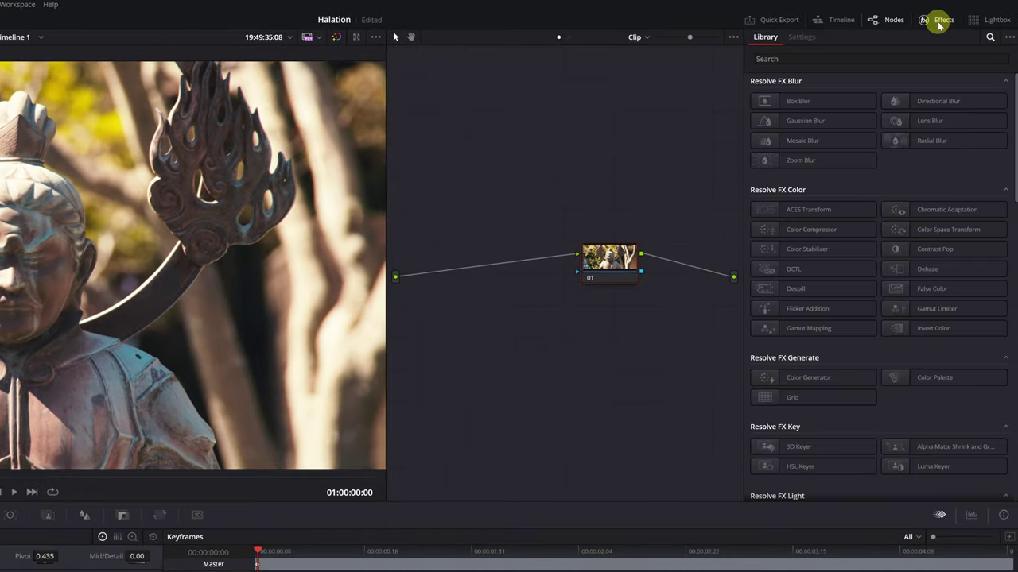
pyautogui.click(818, 53)
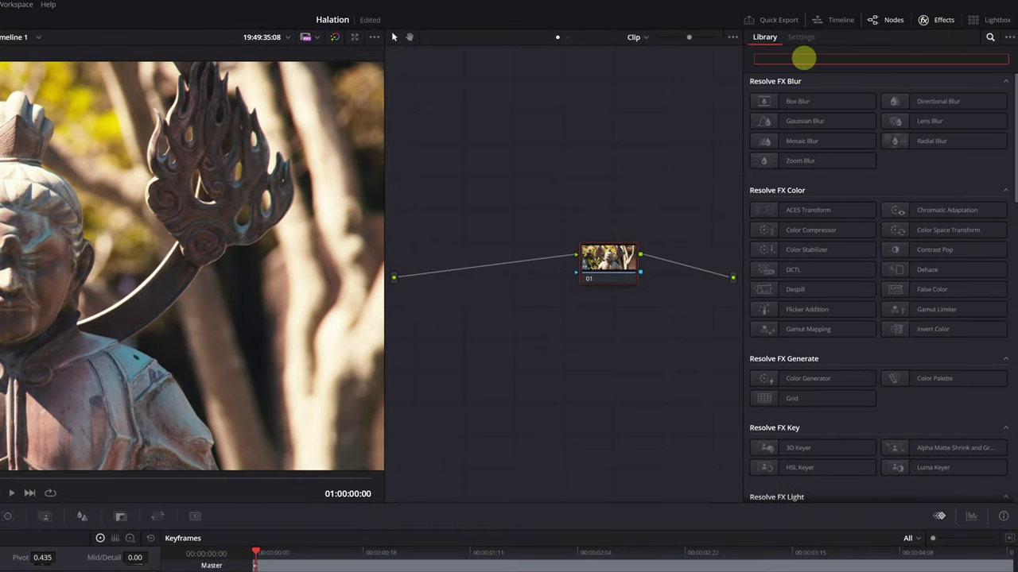
pyautogui.write('edge')
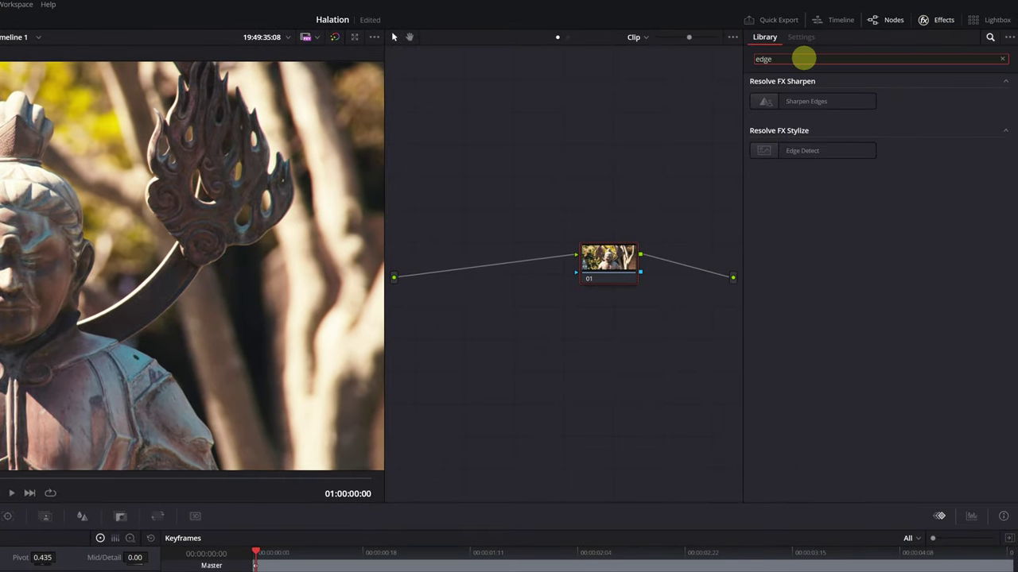
pyautogui.click(802, 157)
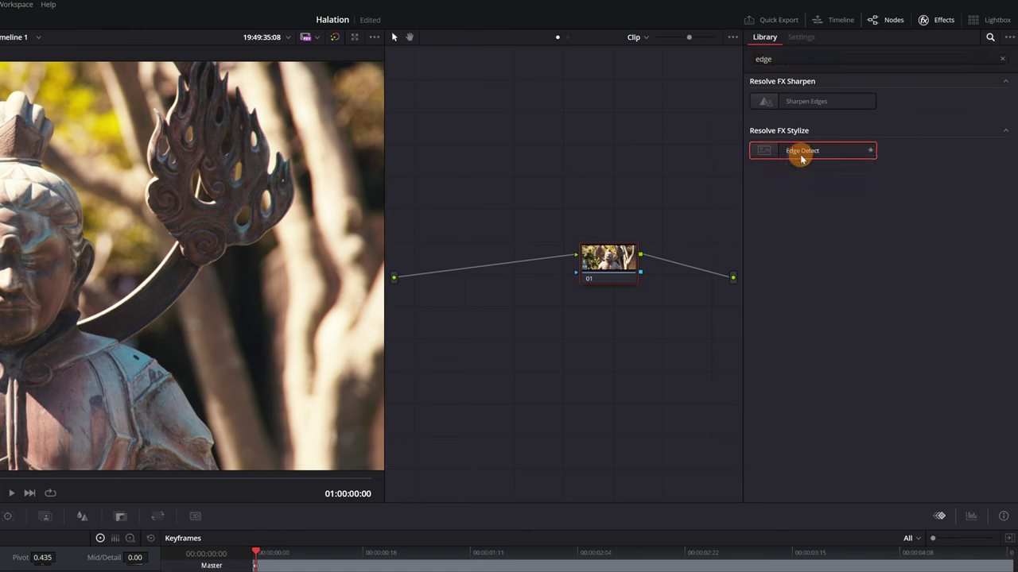
pyautogui.moveTo(801, 156); pyautogui.dragTo(726, 187)
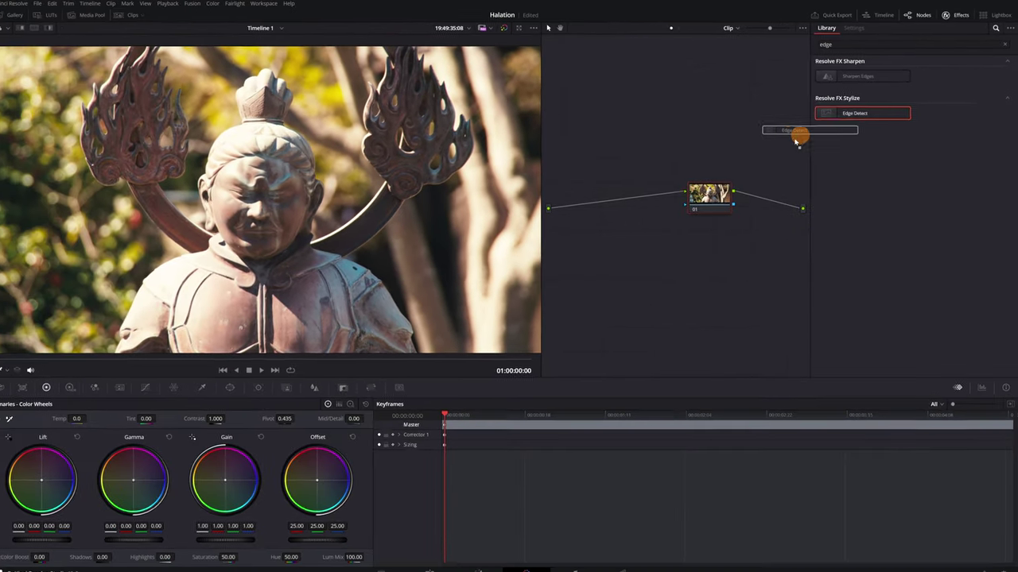
pyautogui.moveTo(798, 139); pyautogui.dragTo(709, 195)
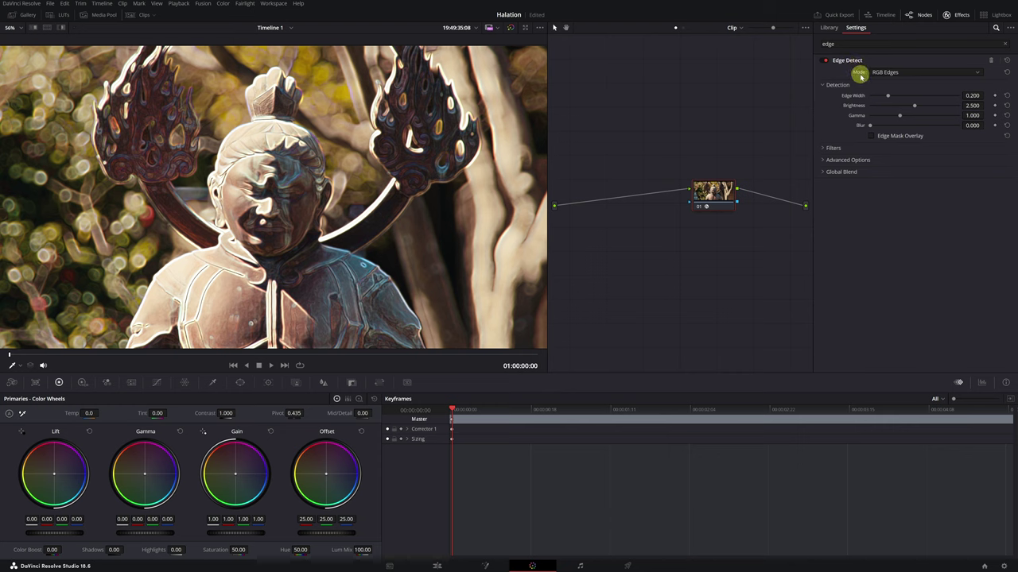
# - Give Edge Detect Grayscale Edges mode, an orange edge colour and Edge Mask Overlay on
pyautogui.click(979, 73)
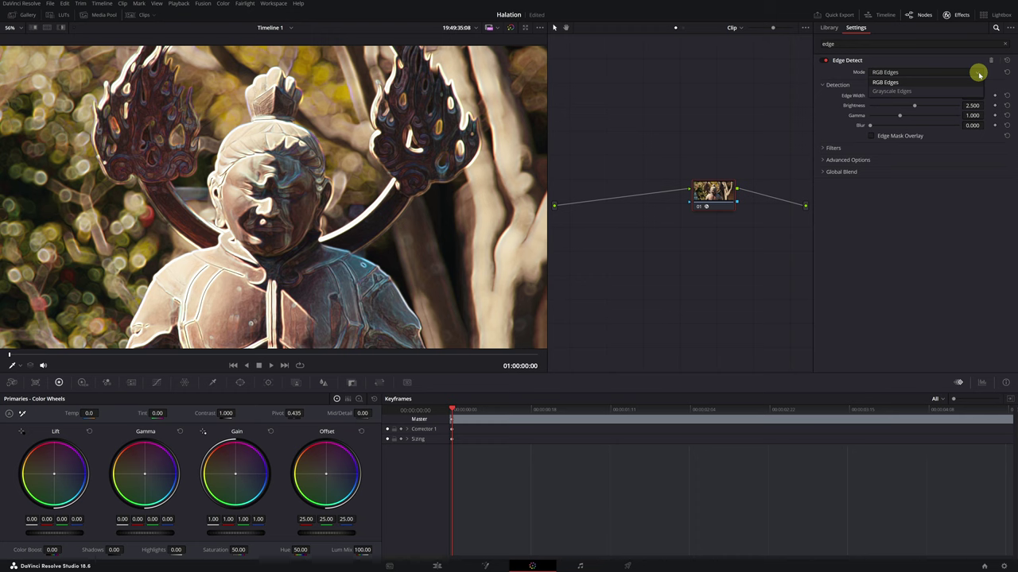
pyautogui.click(893, 93)
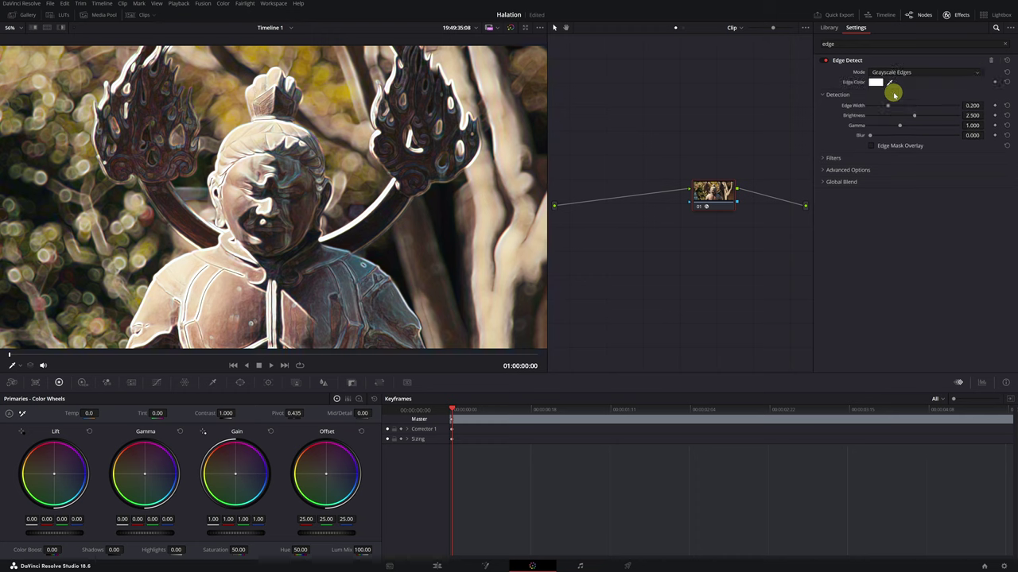
pyautogui.click(875, 82)
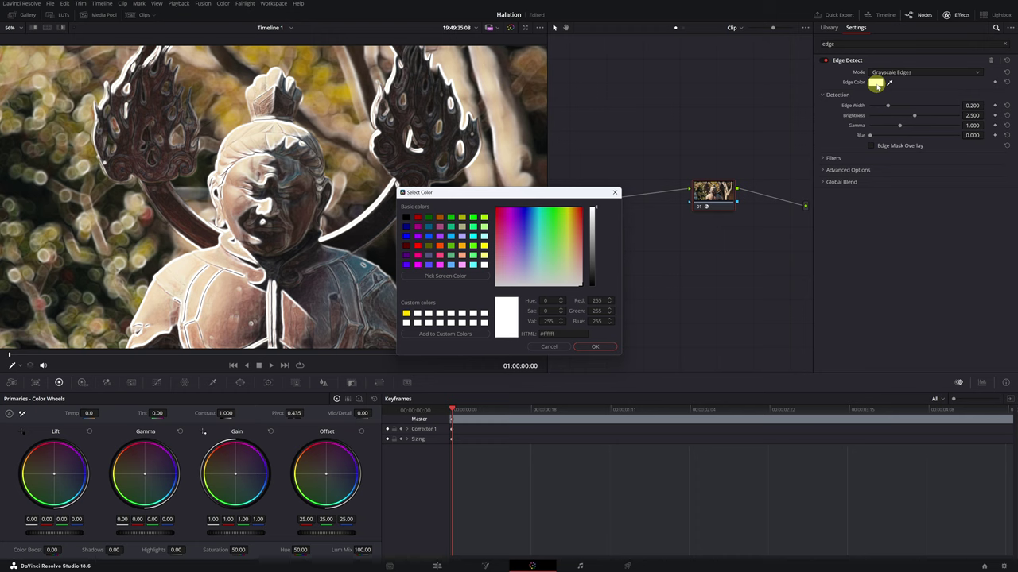
pyautogui.moveTo(564, 221); pyautogui.dragTo(578, 217)
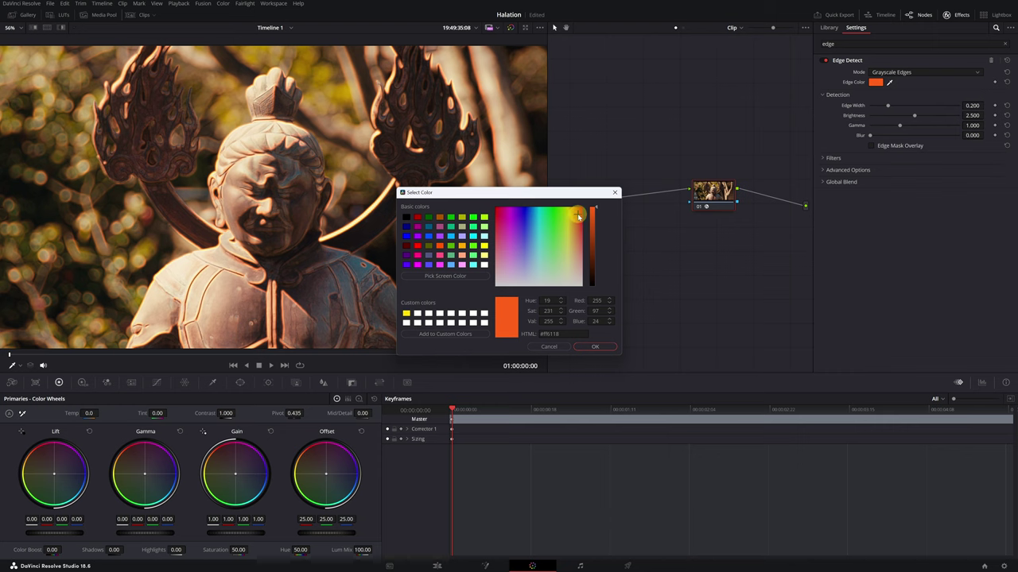
pyautogui.click(596, 348)
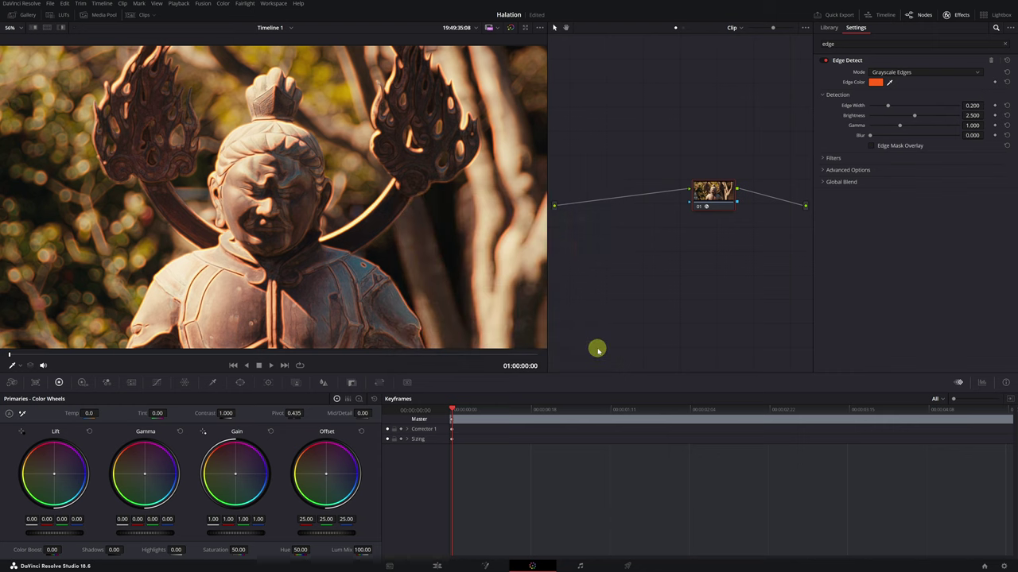
pyautogui.click(872, 146)
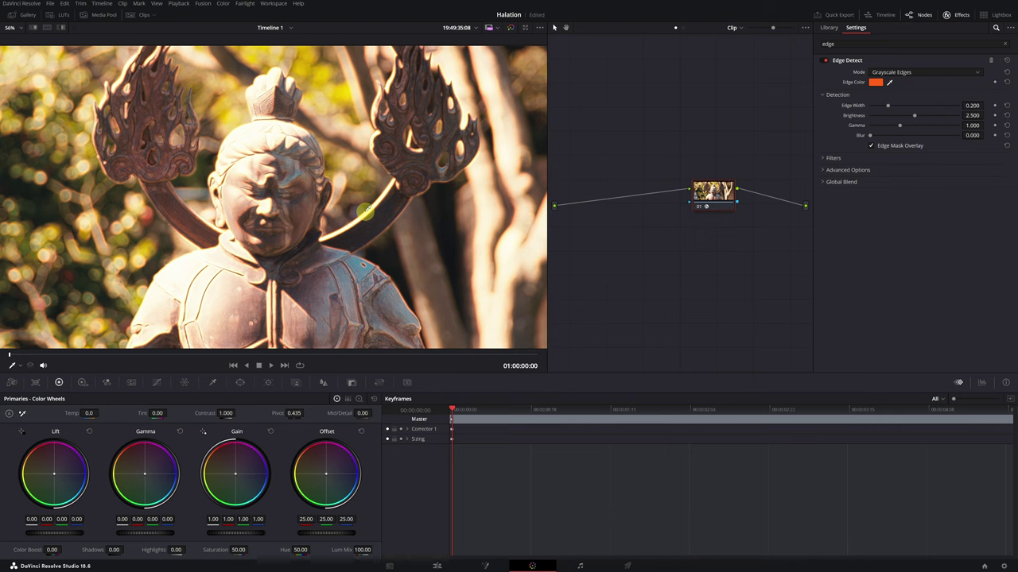
# - In Custom Curves, pull node 01's curve down to darken the image
pyautogui.click(159, 385)
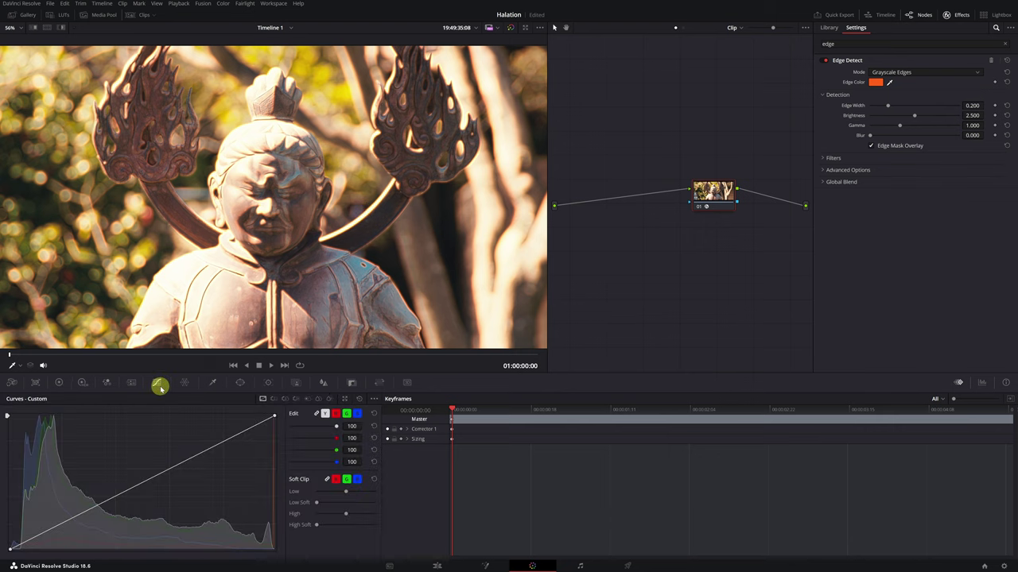
pyautogui.click(234, 438)
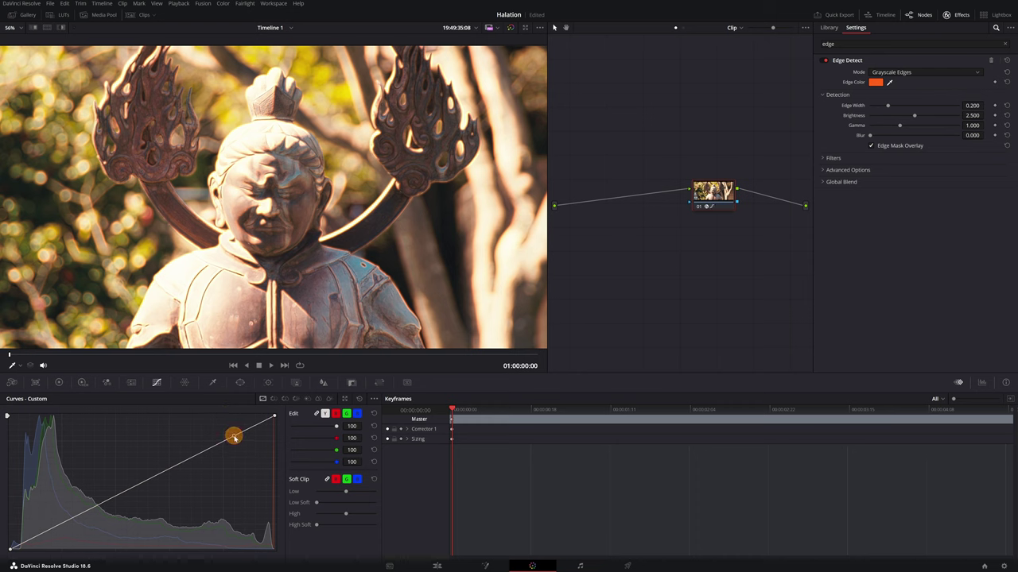
pyautogui.moveTo(234, 438); pyautogui.dragTo(231, 550)
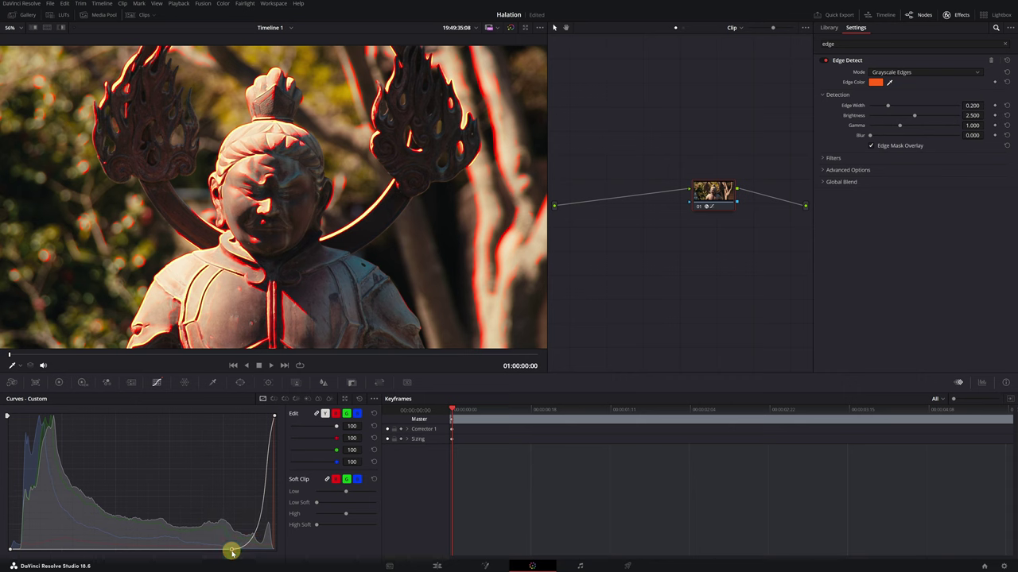
# - Slide the curve's bottom point right so only the brightest edges keep the glow
pyautogui.scroll(1, 405, 259)
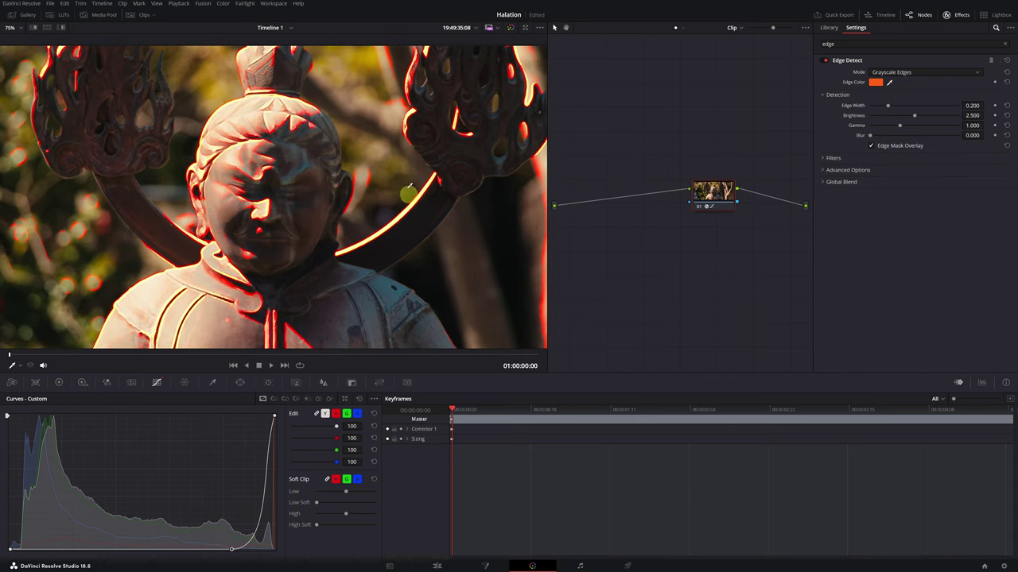
pyautogui.scroll(2, 369, 260)
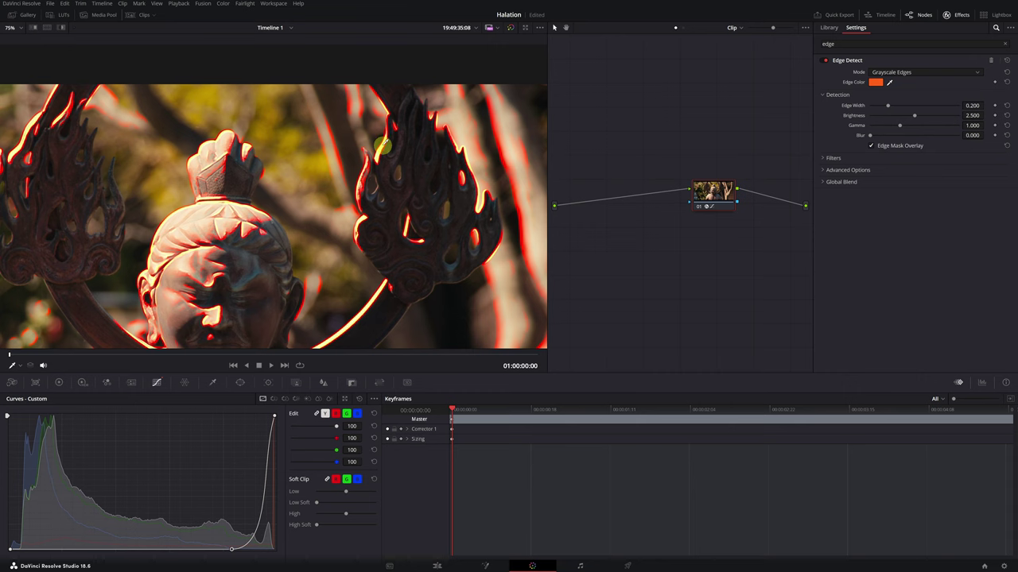
pyautogui.moveTo(356, 256); pyautogui.dragTo(399, 153)
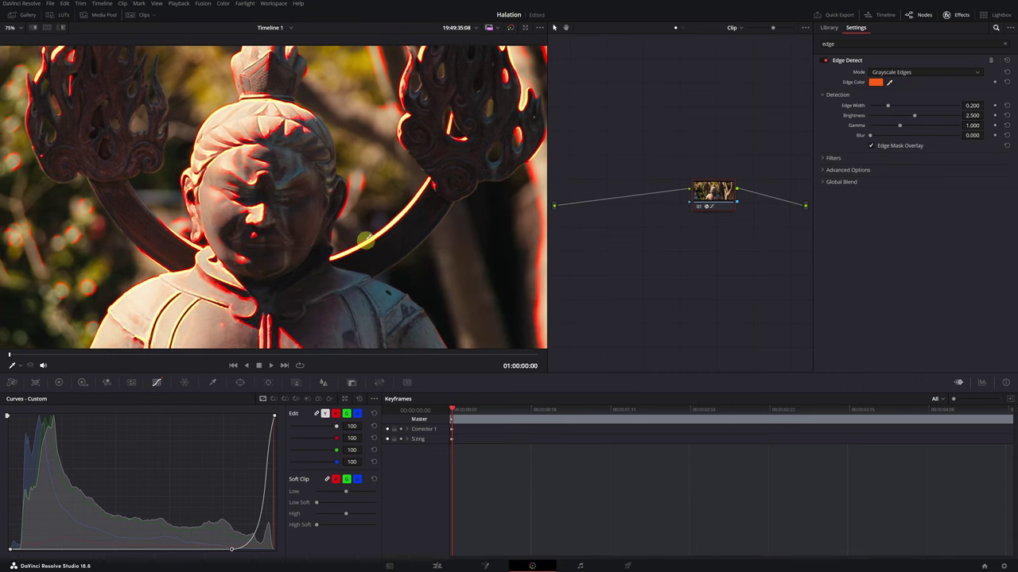
pyautogui.moveTo(153, 175); pyautogui.dragTo(254, 236)
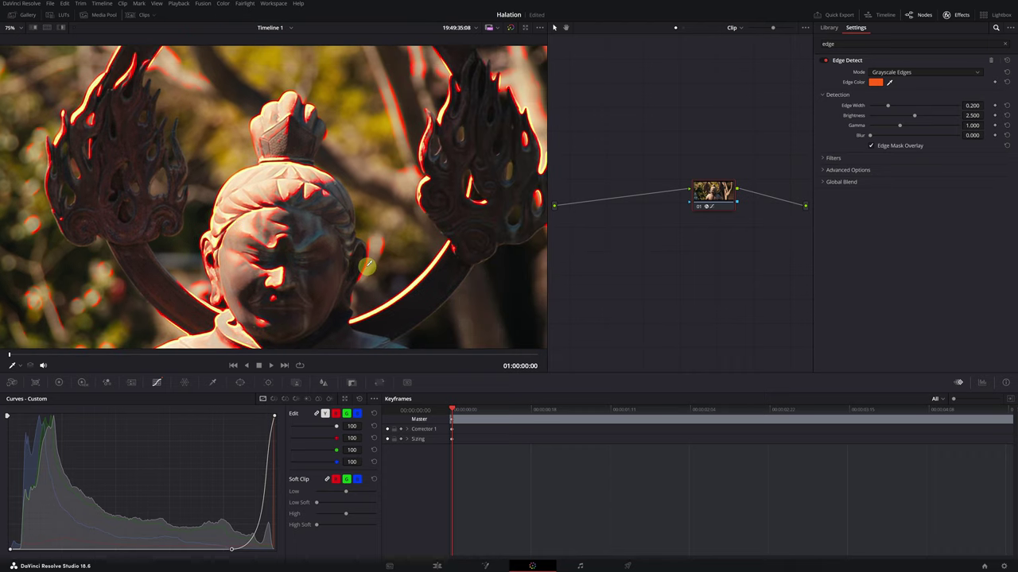
pyautogui.click(232, 549)
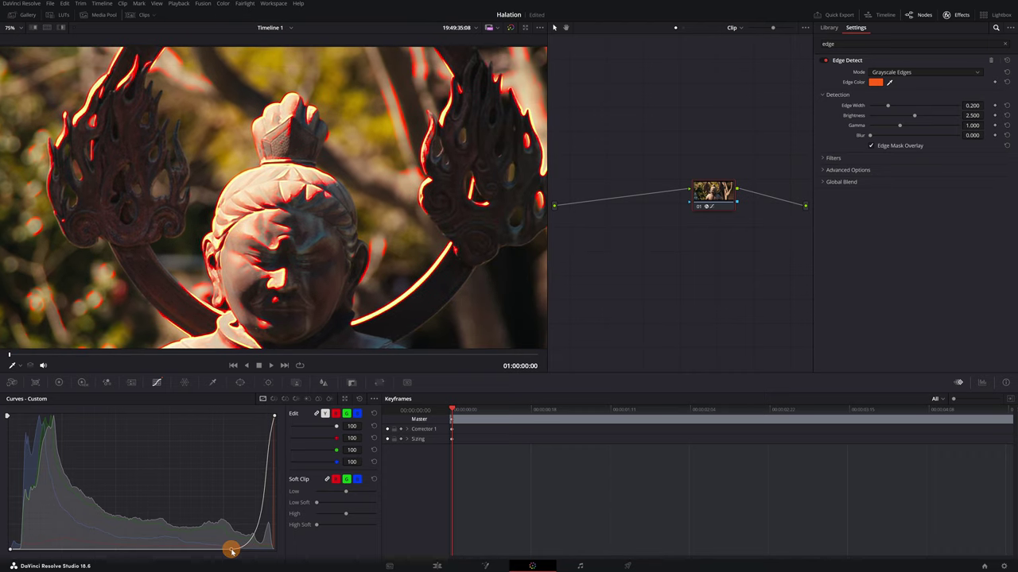
pyautogui.moveTo(231, 550)
pyautogui.mouseDown()
pyautogui.moveTo(254, 549)
pyautogui.moveTo(244, 550)
pyautogui.mouseUp()
pyautogui.moveTo(337, 242)
pyautogui.mouseDown()
pyautogui.moveTo(404, 175)
pyautogui.moveTo(351, 255)
pyautogui.mouseUp()
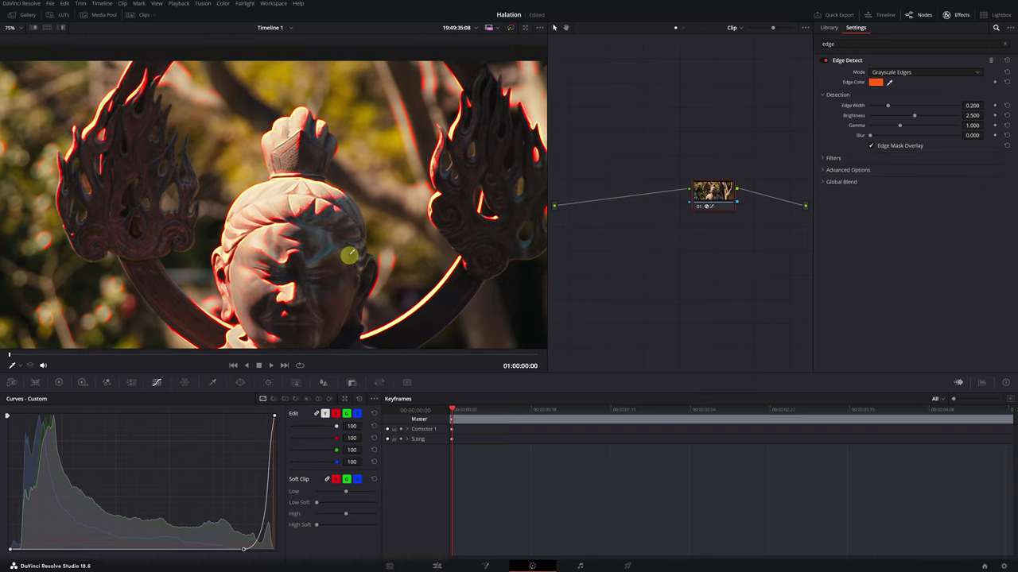
# - Drag Edge Detect's Edge Width up to 0.219
pyautogui.scroll(-2, 351, 255)
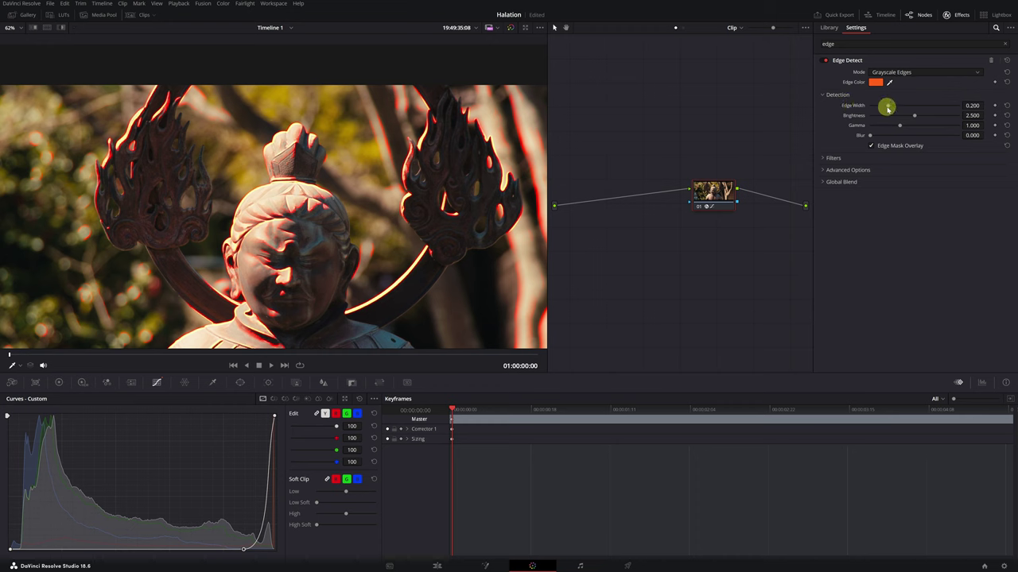
pyautogui.moveTo(889, 108)
pyautogui.mouseDown()
pyautogui.moveTo(915, 110)
pyautogui.moveTo(881, 108)
pyautogui.moveTo(890, 105)
pyautogui.mouseUp()
pyautogui.scroll(3, 366, 284)
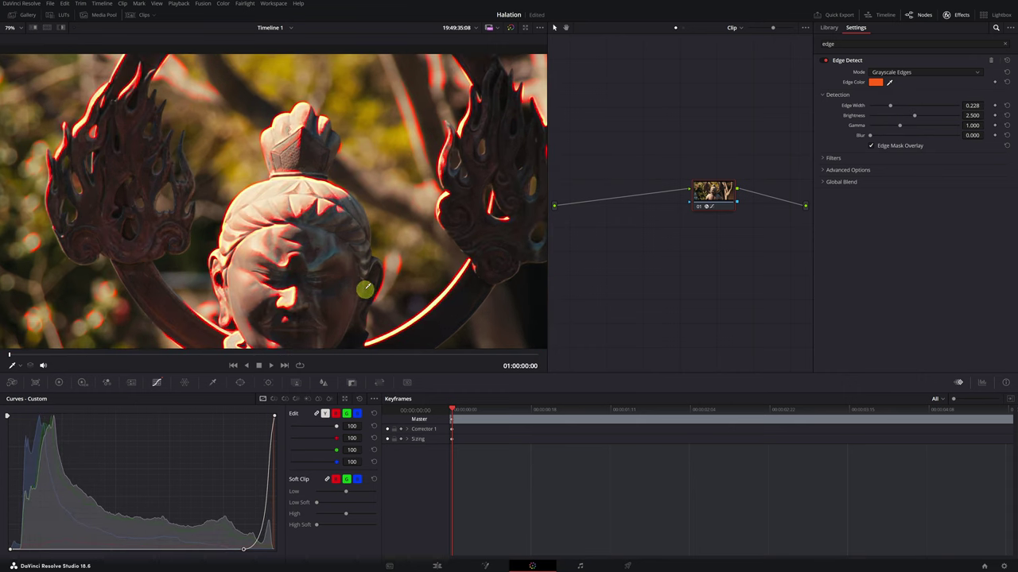
pyautogui.scroll(3, 436, 299)
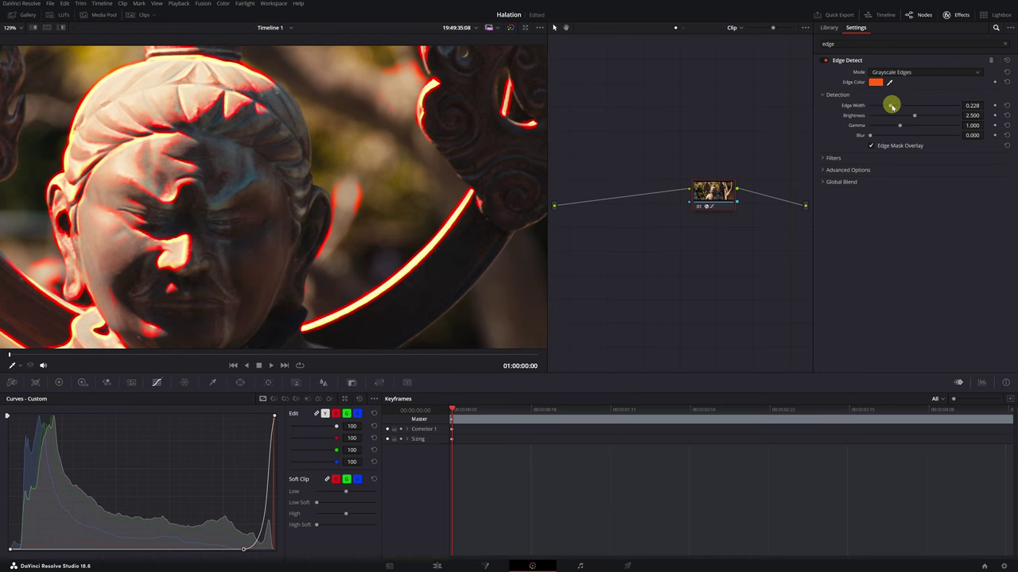
pyautogui.moveTo(891, 106)
pyautogui.mouseDown()
pyautogui.moveTo(902, 111)
pyautogui.moveTo(891, 111)
pyautogui.mouseUp()
# - Set Edge Detect Brightness to 2.075 and Gamma to 1.291
pyautogui.click(851, 114)
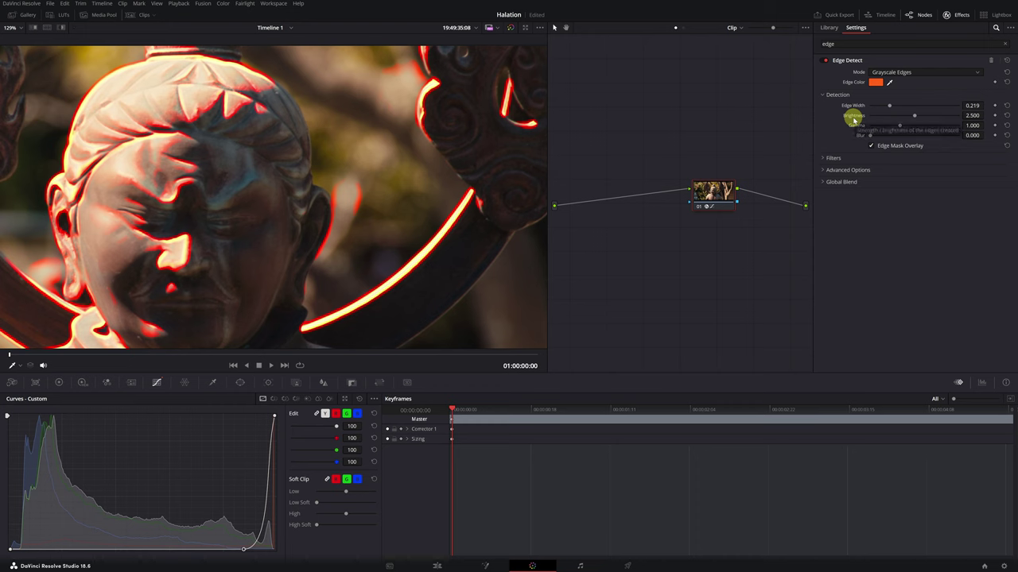
pyautogui.moveTo(915, 117)
pyautogui.mouseDown()
pyautogui.moveTo(948, 118)
pyautogui.moveTo(891, 115)
pyautogui.moveTo(909, 116)
pyautogui.mouseUp()
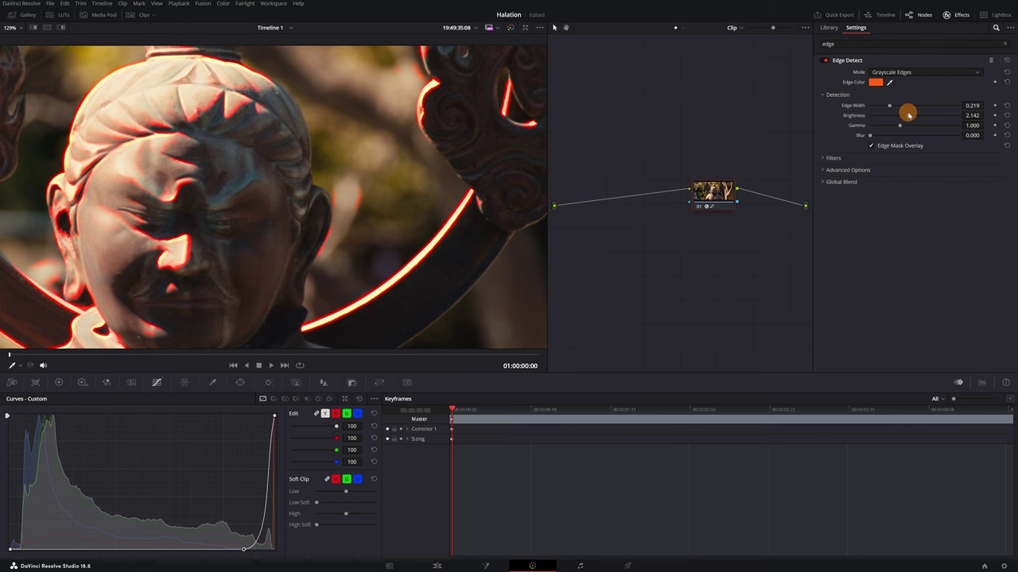
pyautogui.moveTo(908, 116); pyautogui.dragTo(904, 116)
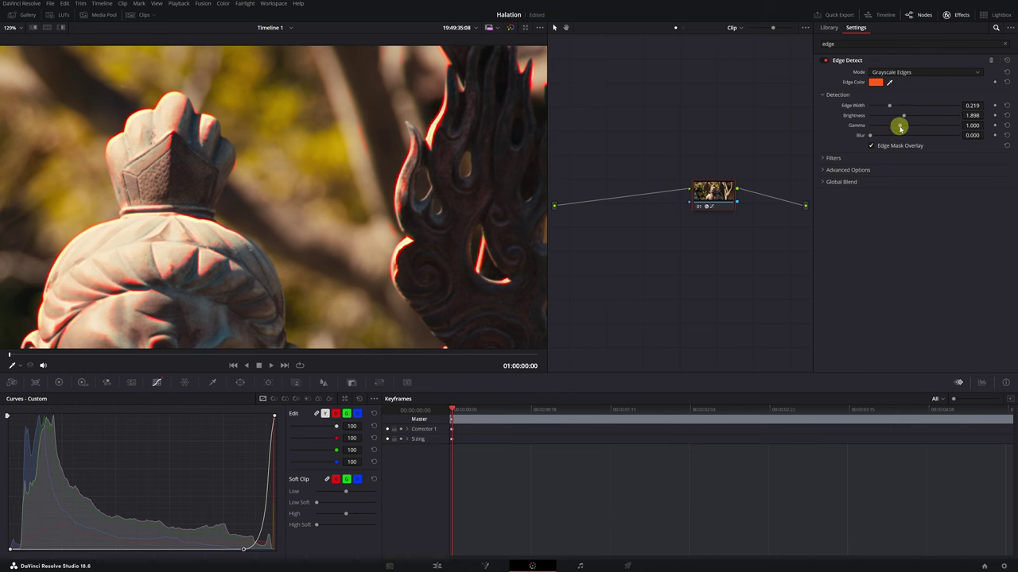
pyautogui.moveTo(900, 128)
pyautogui.mouseDown()
pyautogui.moveTo(915, 126)
pyautogui.moveTo(869, 124)
pyautogui.moveTo(927, 122)
pyautogui.moveTo(837, 121)
pyautogui.moveTo(916, 125)
pyautogui.mouseUp()
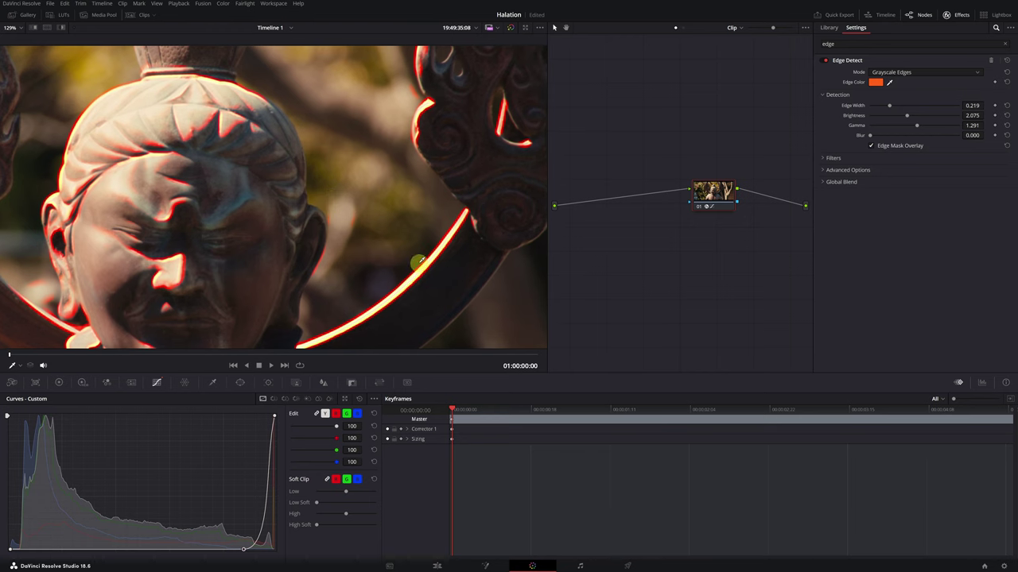
# - Raise the Blur palette's linked Radius to 0.84 on node 01
pyautogui.click(323, 384)
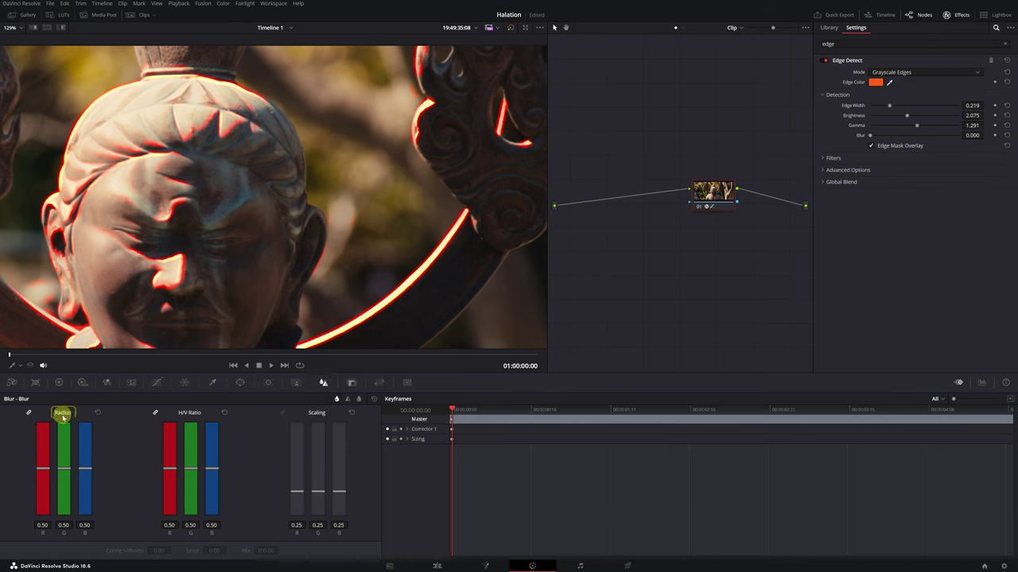
pyautogui.moveTo(36, 470); pyautogui.dragTo(48, 435)
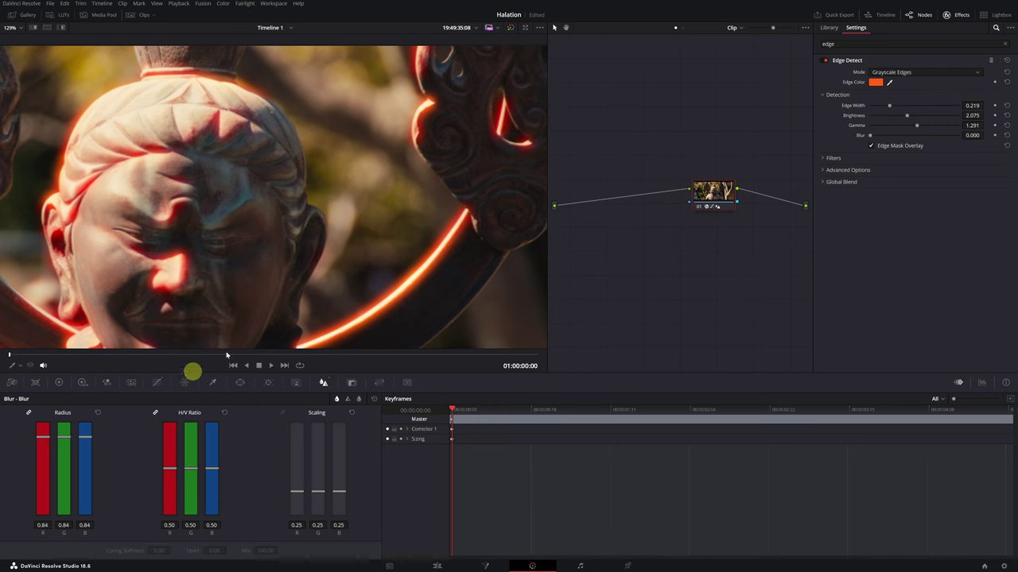
pyautogui.scroll(-5, 404, 100)
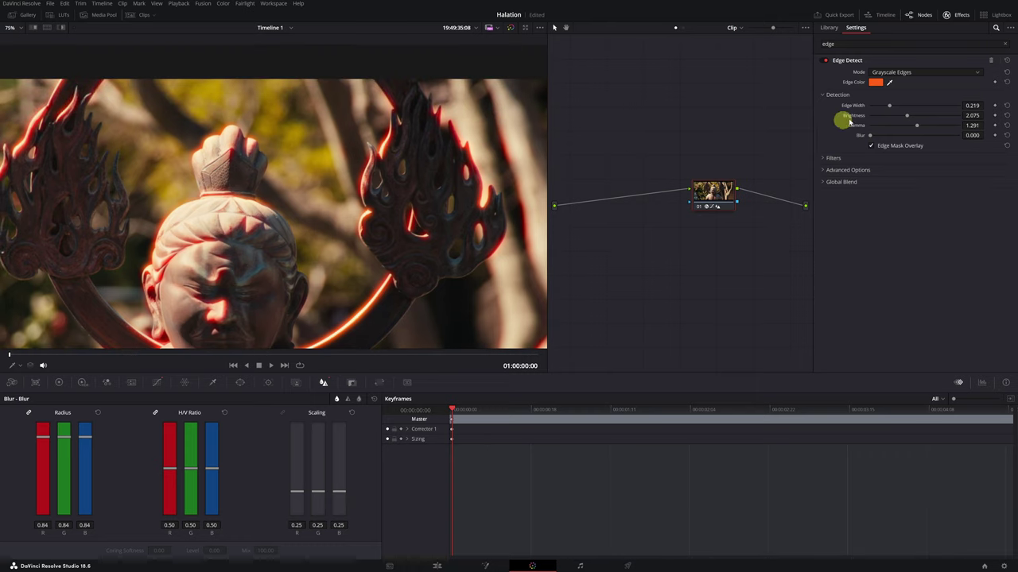
# - Lower Edge Detect Brightness to 1.563 and its Global Blend to 0.844
pyautogui.moveTo(906, 120); pyautogui.dragTo(900, 117)
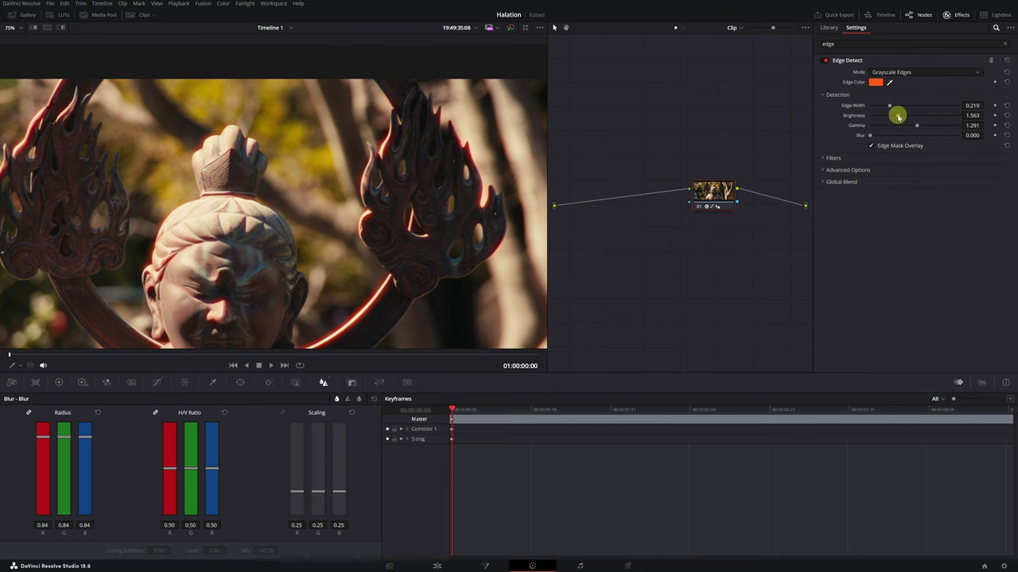
pyautogui.click(824, 182)
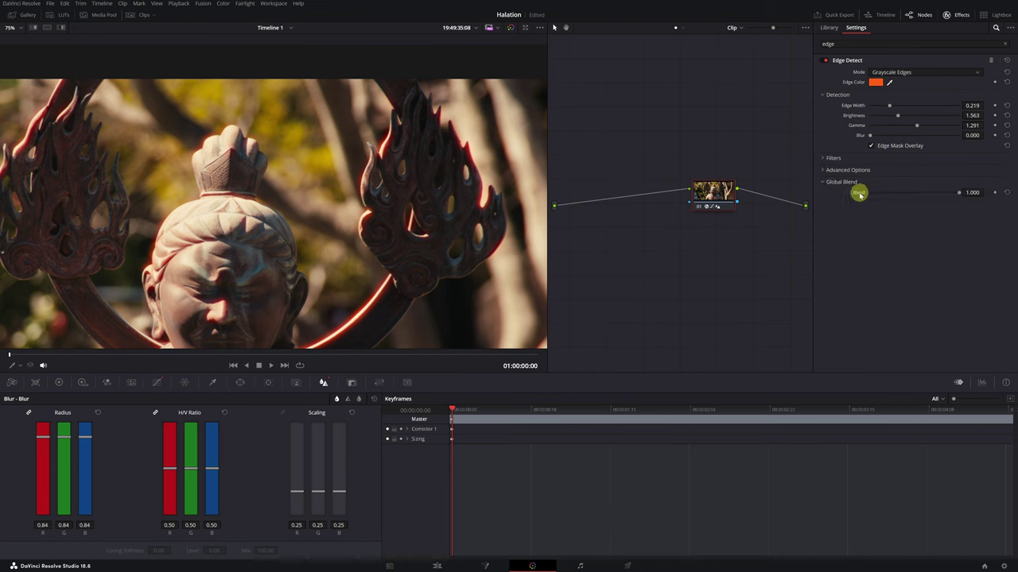
pyautogui.moveTo(959, 194); pyautogui.dragTo(945, 195)
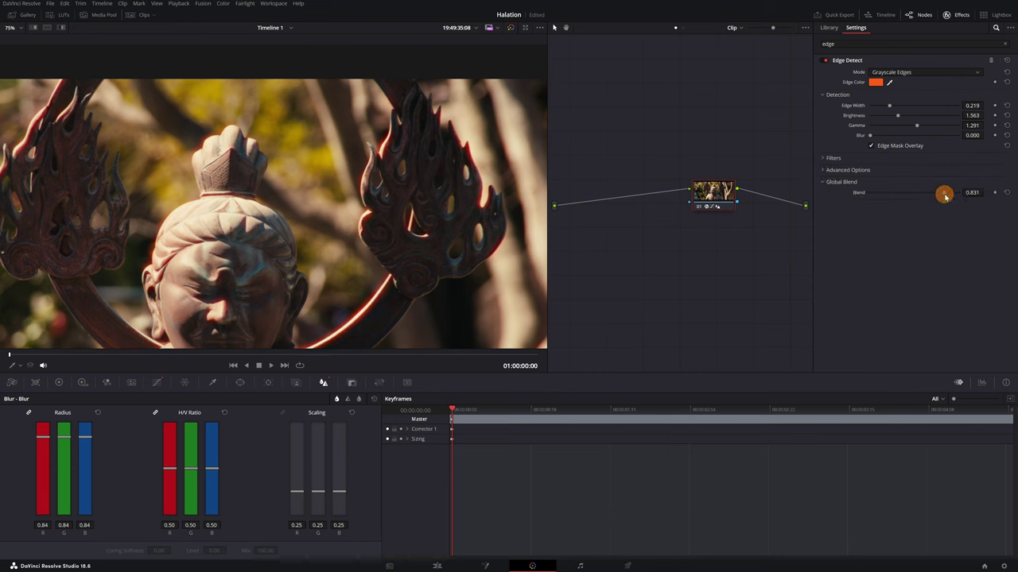
pyautogui.moveTo(275, 229); pyautogui.dragTo(390, 199)
pyautogui.scroll(3, 397, 145)
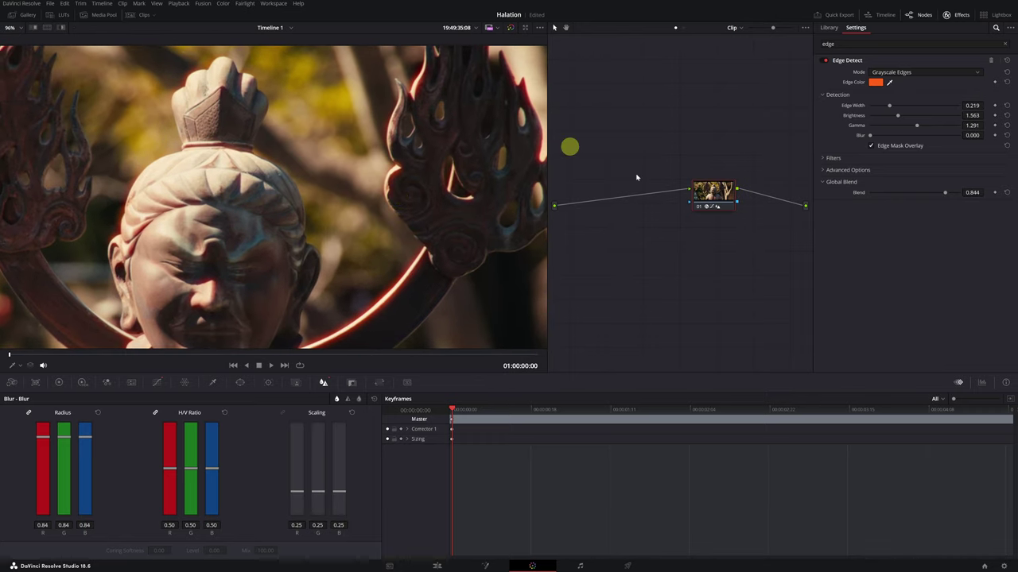
pyautogui.click(697, 208)
pyautogui.click(697, 209)
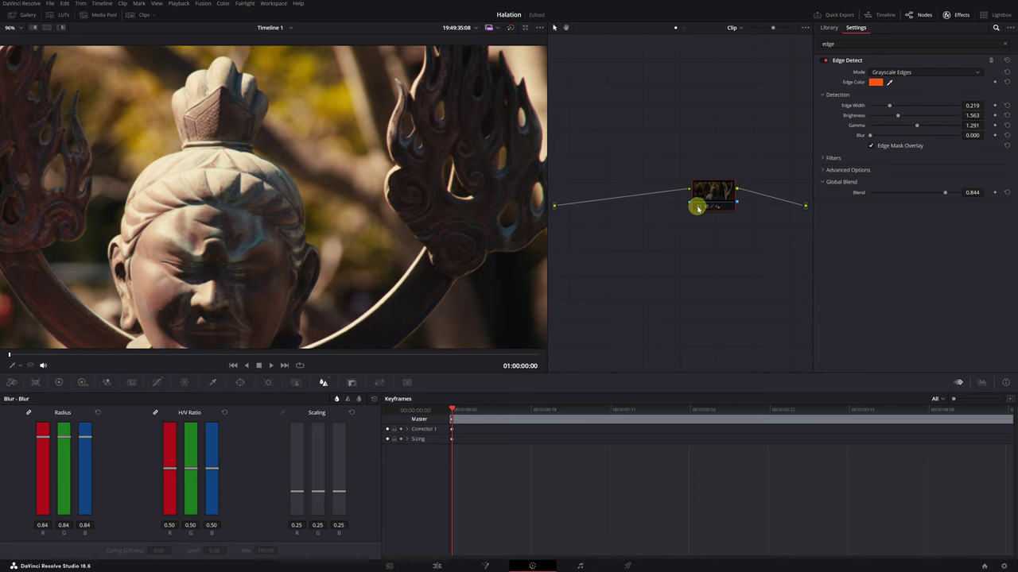
pyautogui.click(697, 208)
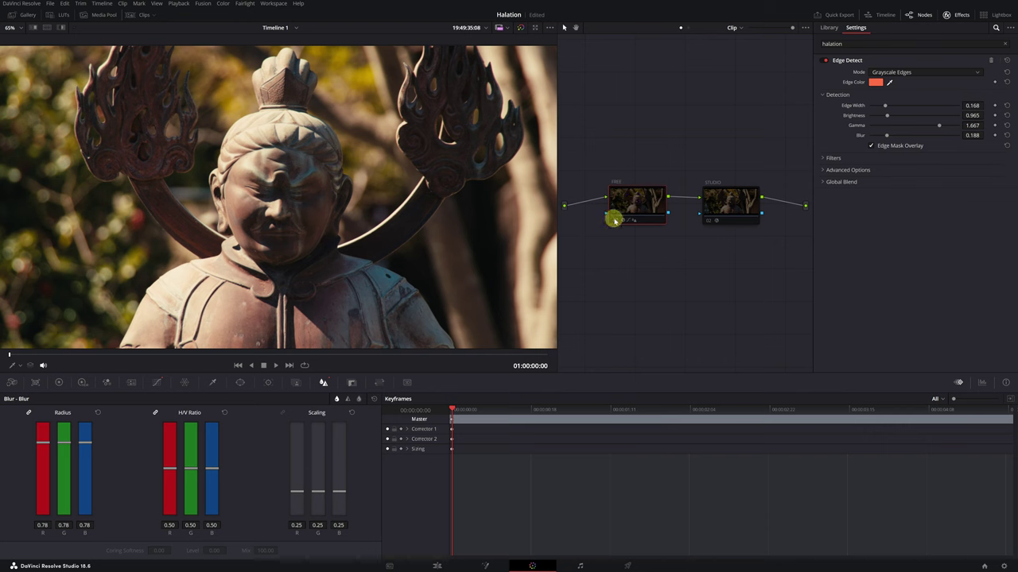
pyautogui.click(614, 221)
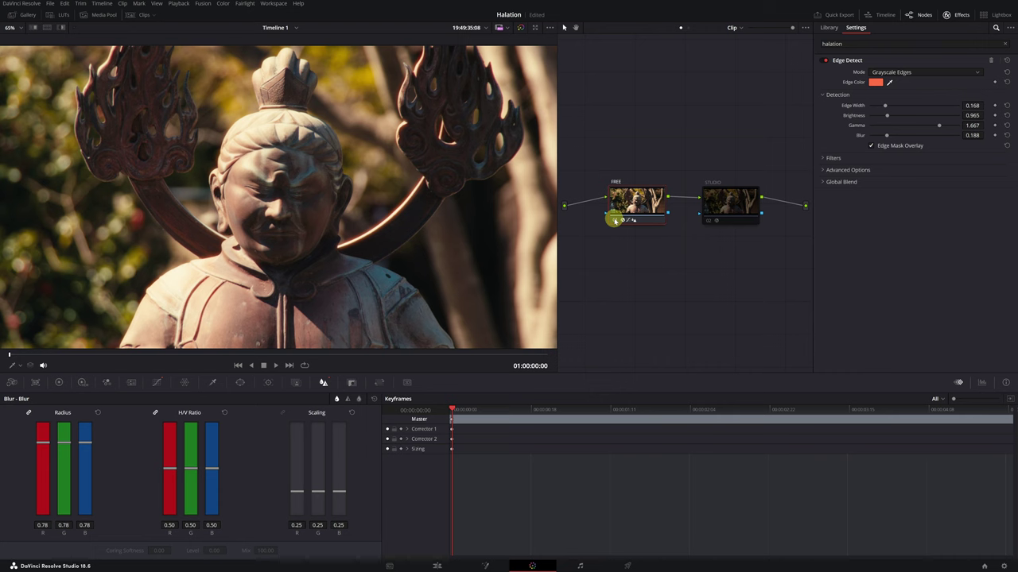
pyautogui.click(614, 221)
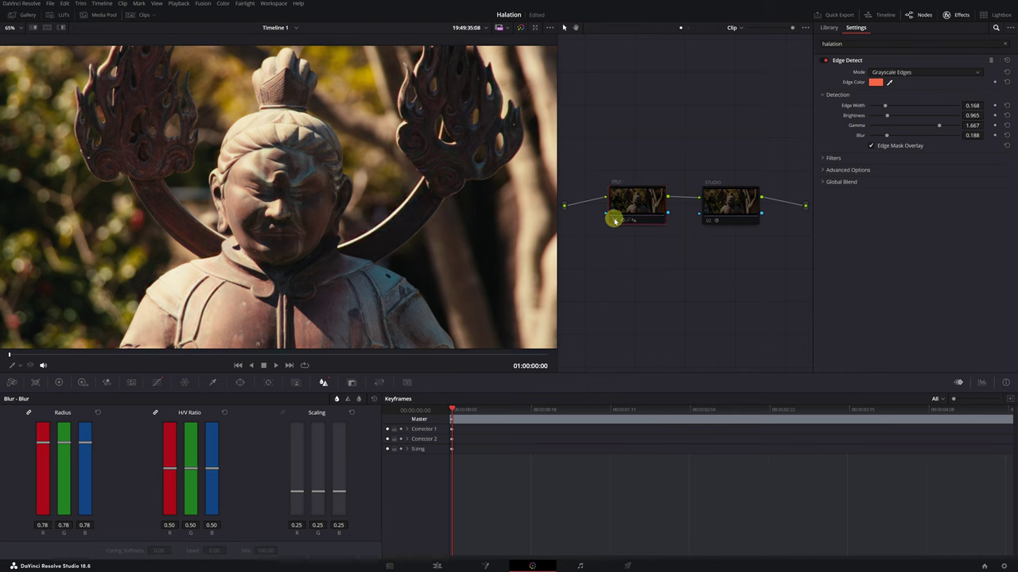
pyautogui.click(710, 221)
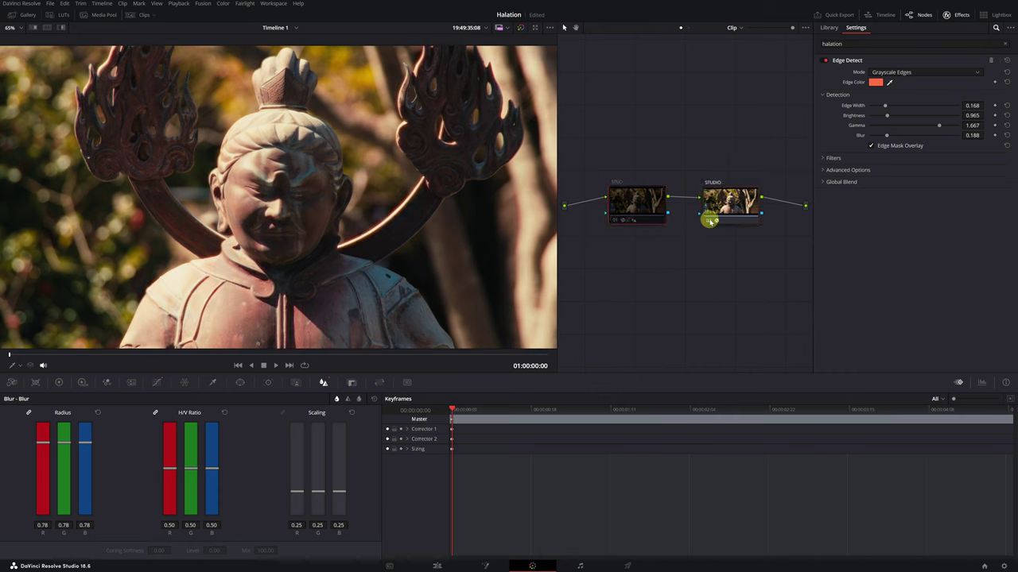
pyautogui.click(710, 221)
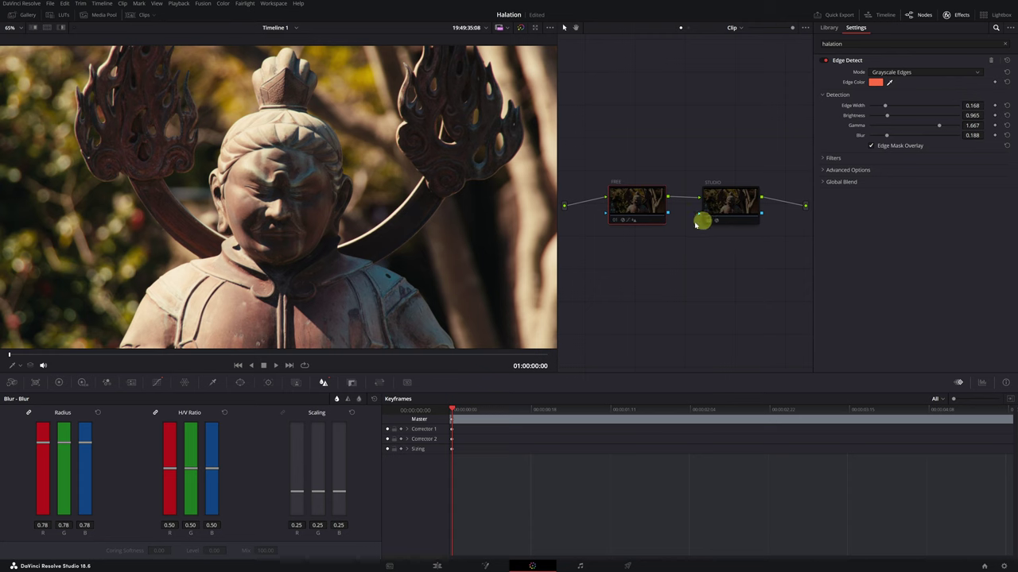
pyautogui.click(614, 222)
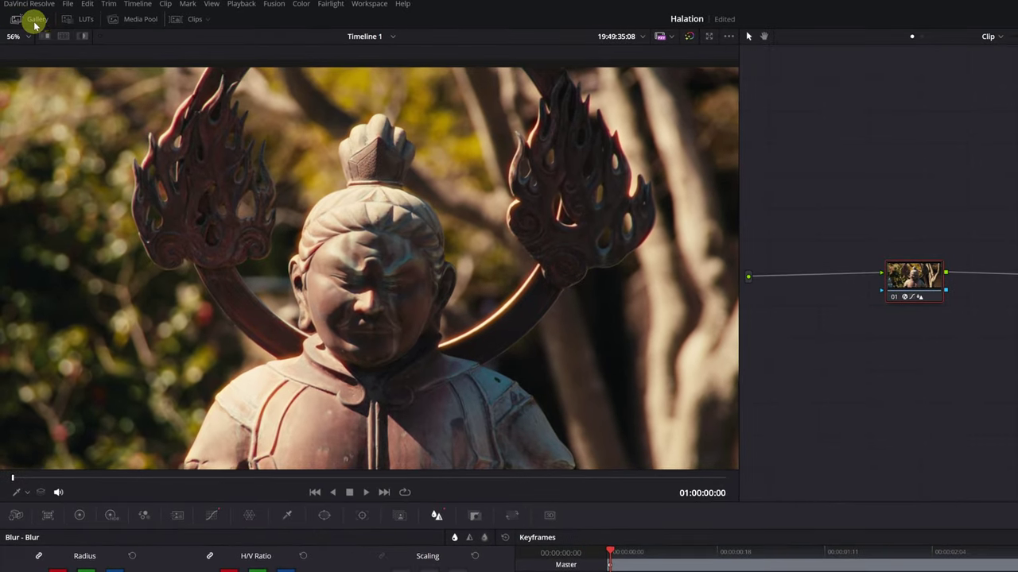
# - Open the Gallery with its memory slots and the Stills 1, PowerGrade 1 and PowerGrade 2 albums
pyautogui.click(34, 20)
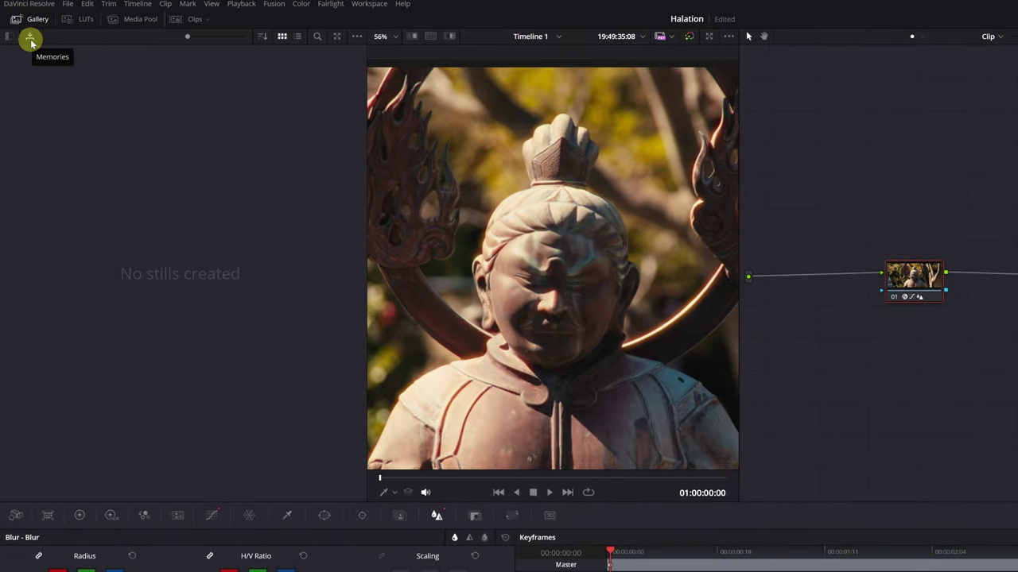
pyautogui.click(30, 40)
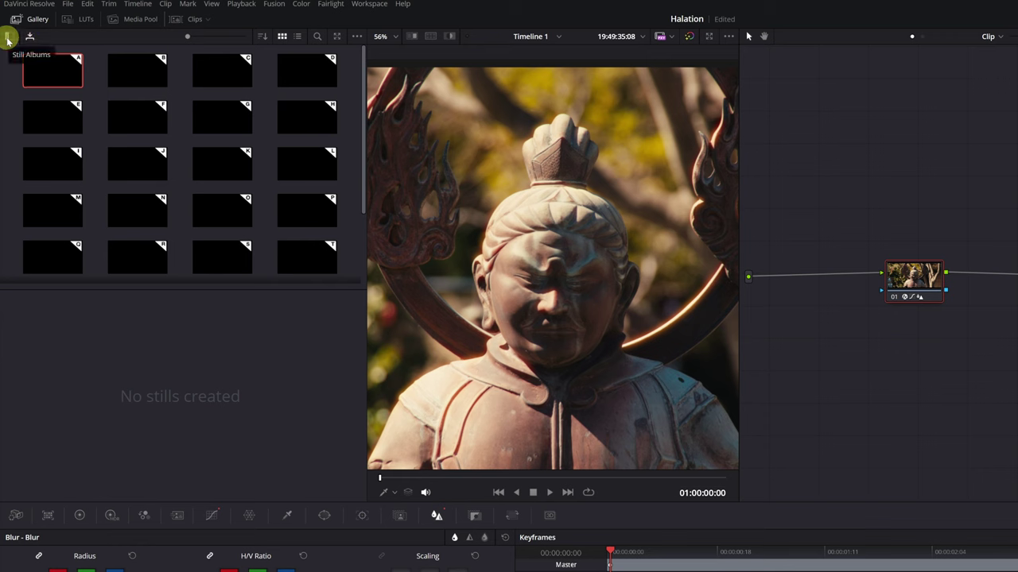
pyautogui.click(7, 40)
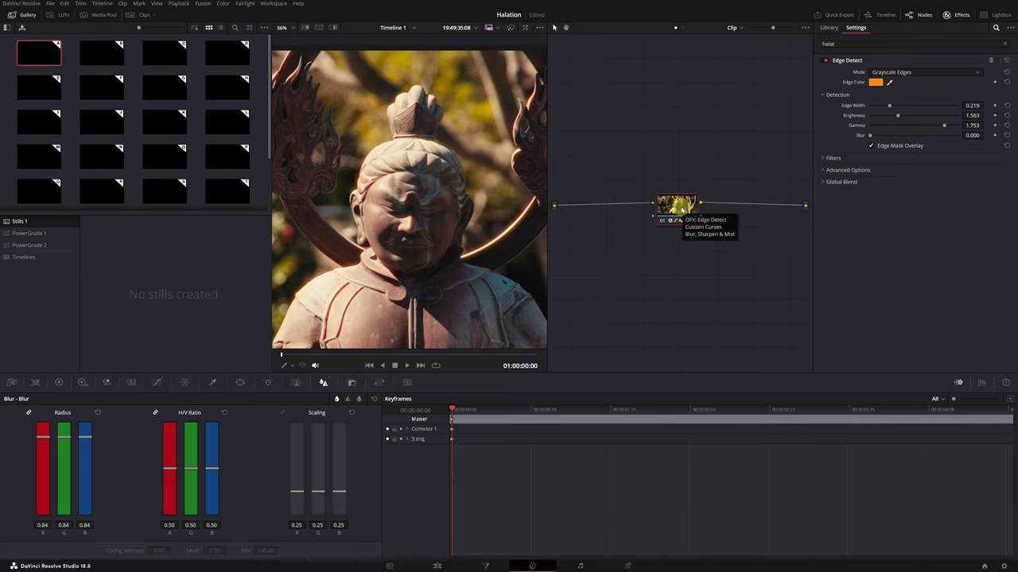
# - Store the halation grade in memory A (Alt+1), then add and open an empty PowerGrade 3 album
pyautogui.hotkey('alt', '1')
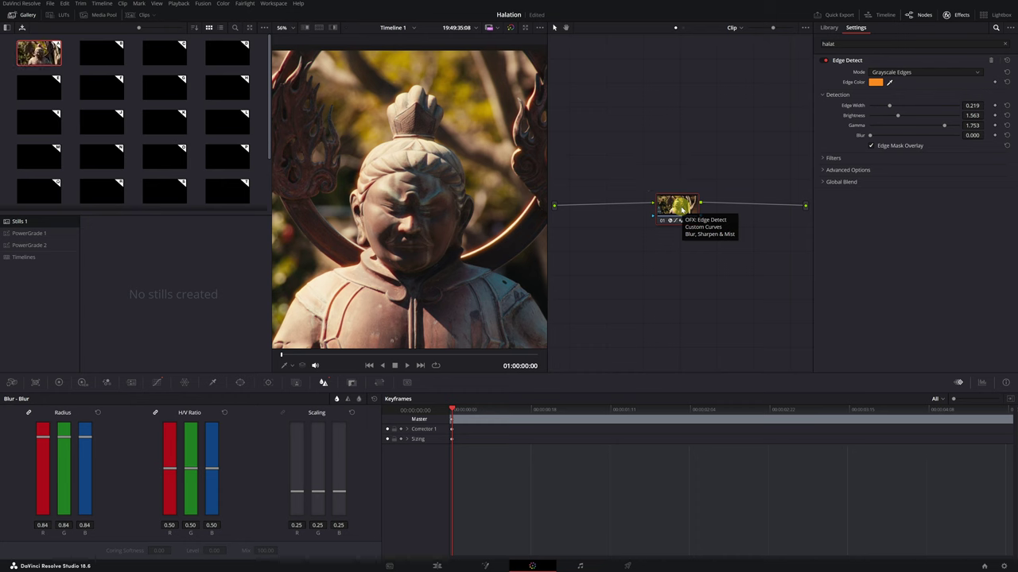
pyautogui.click(39, 51)
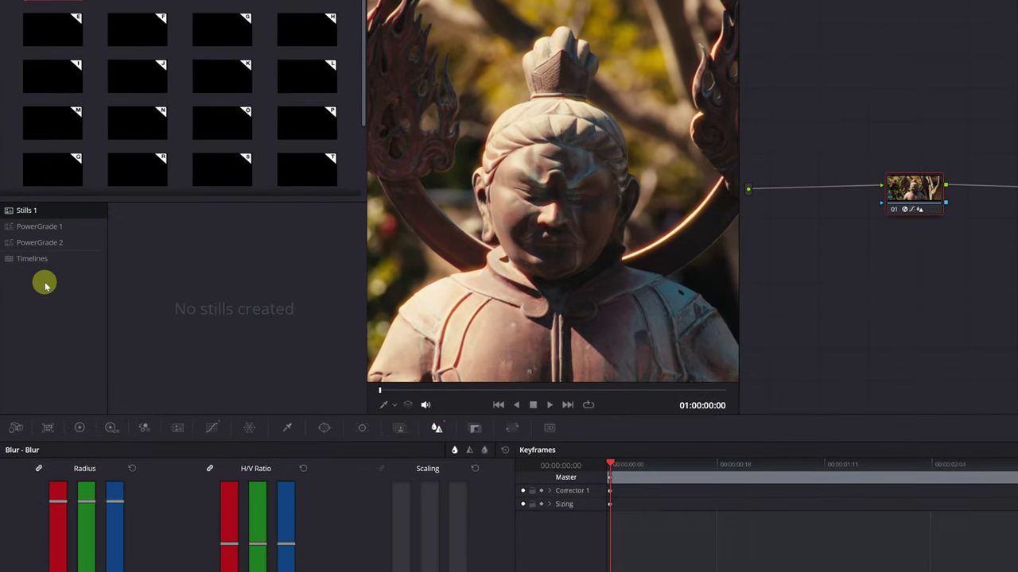
pyautogui.rightClick(33, 277)
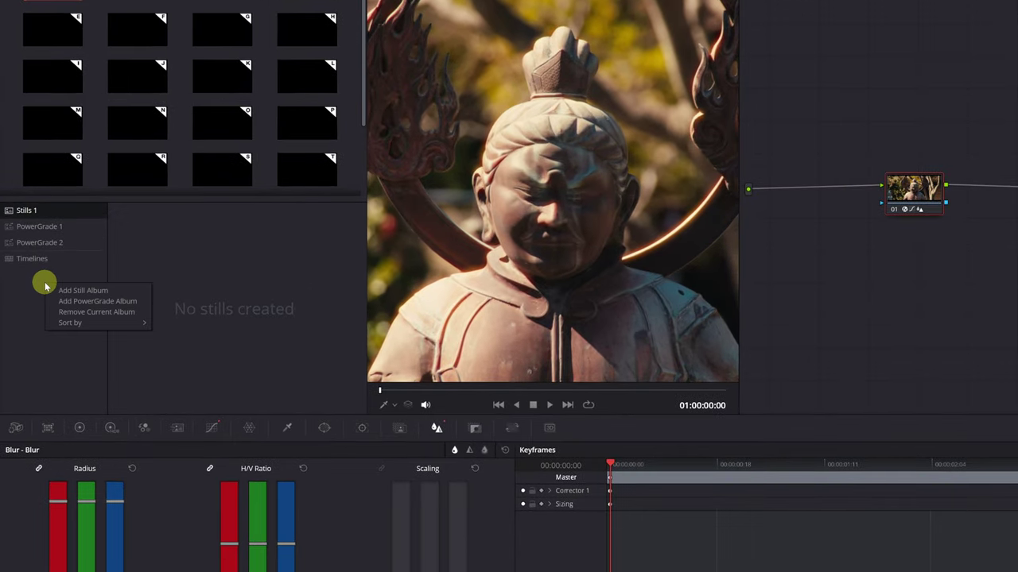
pyautogui.click(124, 307)
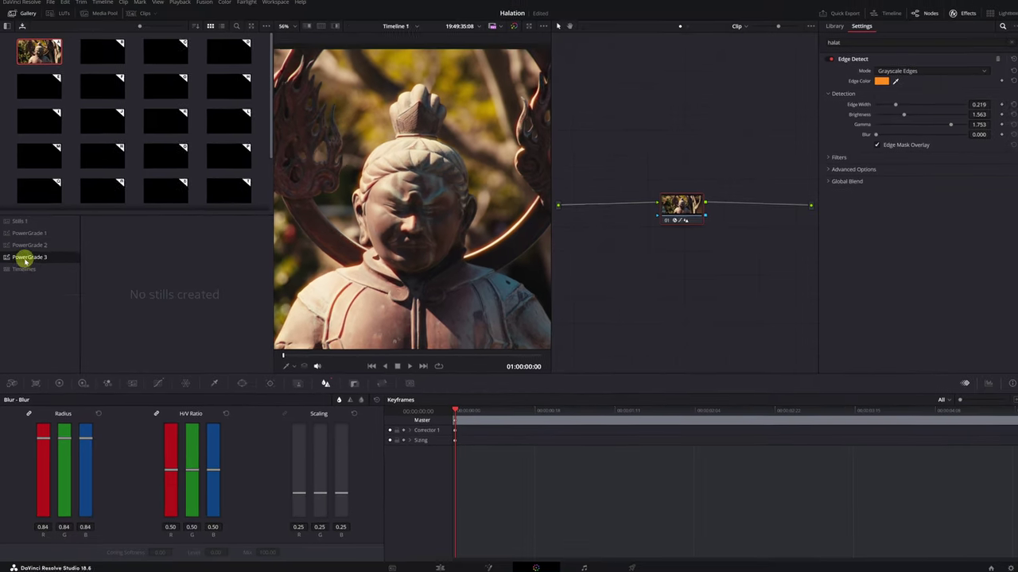
pyautogui.click(32, 258)
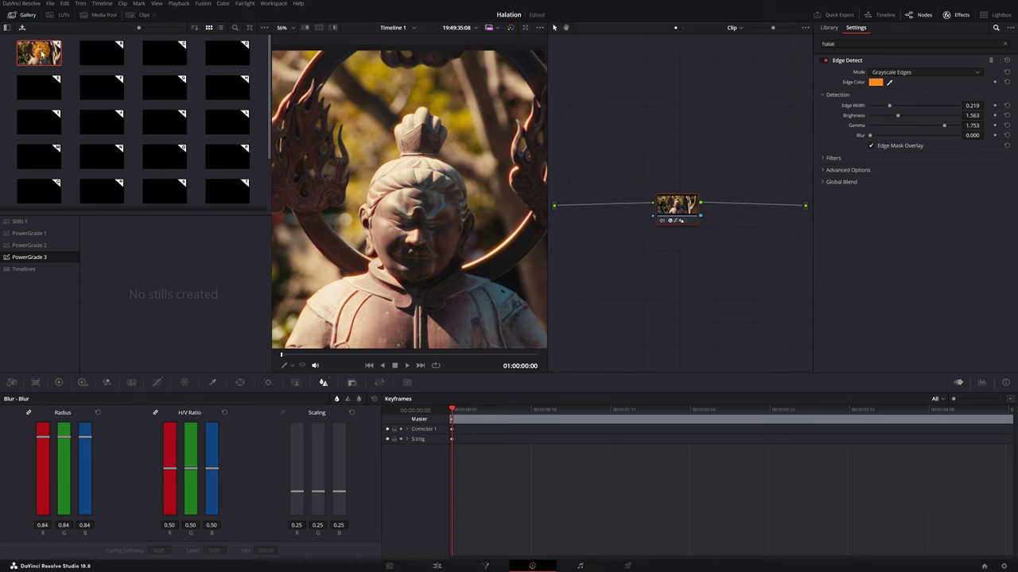
# - Copy the memory A grade into PowerGrade 3 as a still labelled 'Halation'
pyautogui.moveTo(42, 54); pyautogui.dragTo(113, 258)
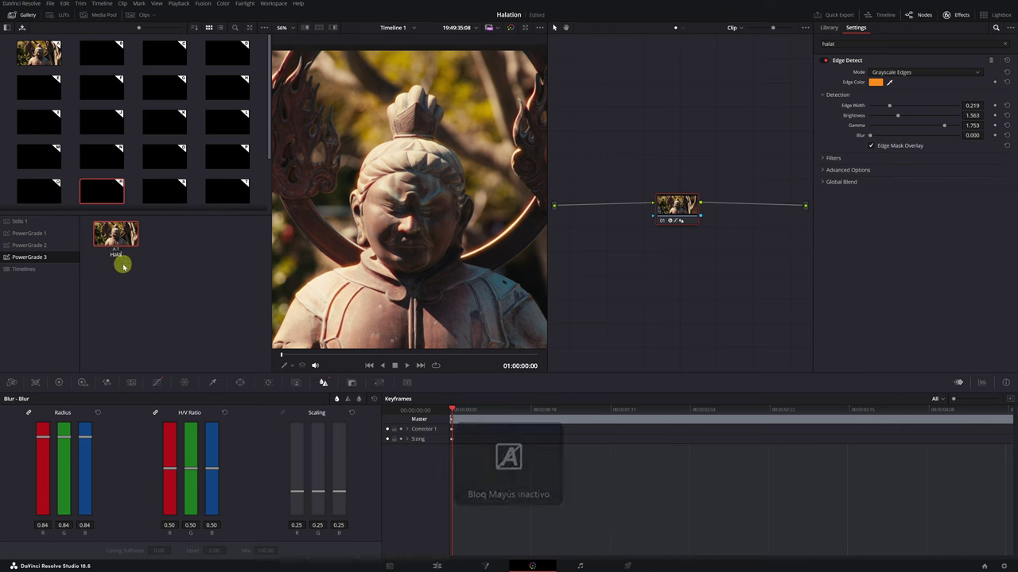
pyautogui.press('Return')
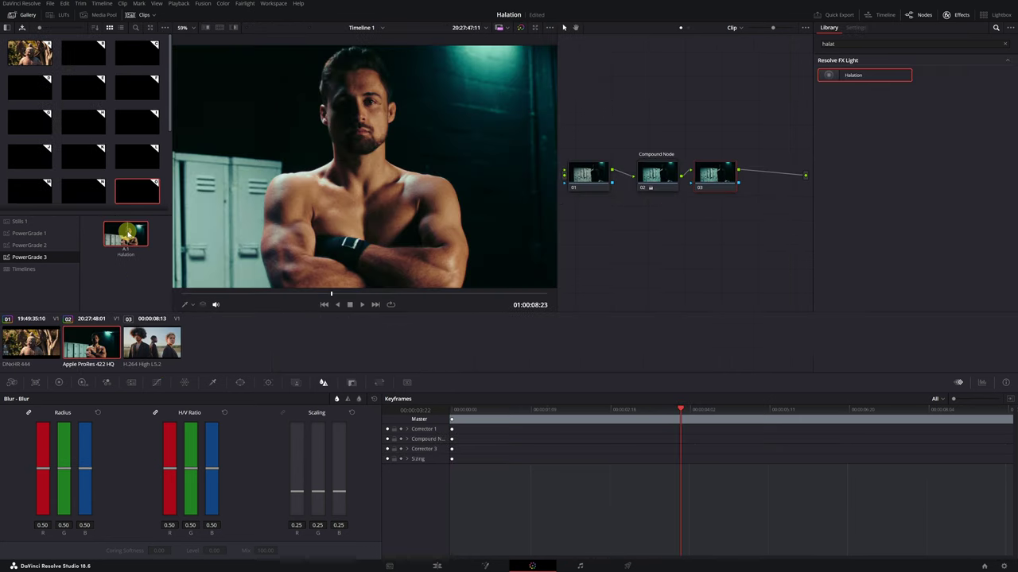
# - Apply the Halation still from PowerGrade 3 to node 03 of the shirtless man's clip
pyautogui.click(125, 233)
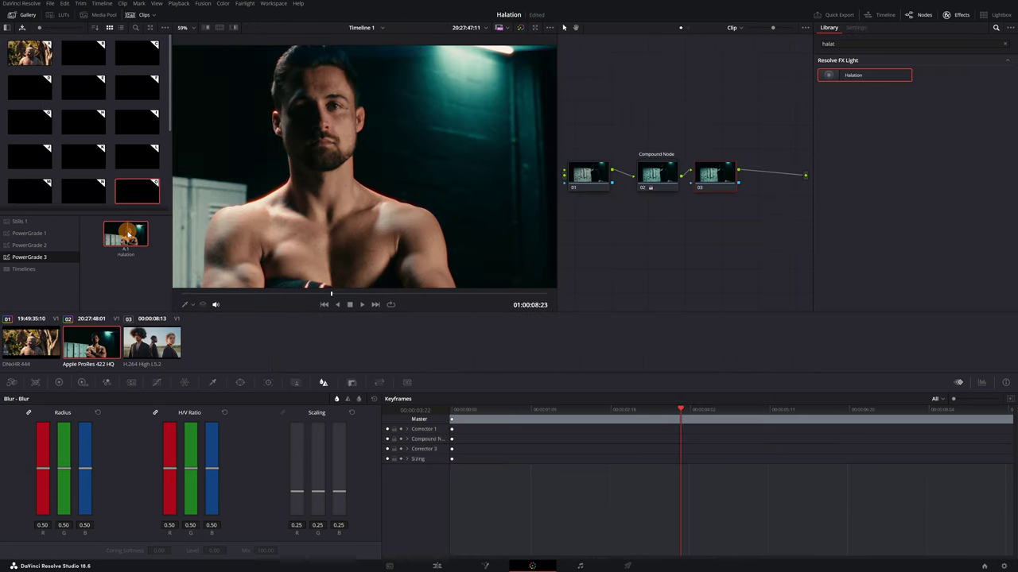
pyautogui.moveTo(125, 233); pyautogui.dragTo(715, 177)
pyautogui.scroll(5, 359, 173)
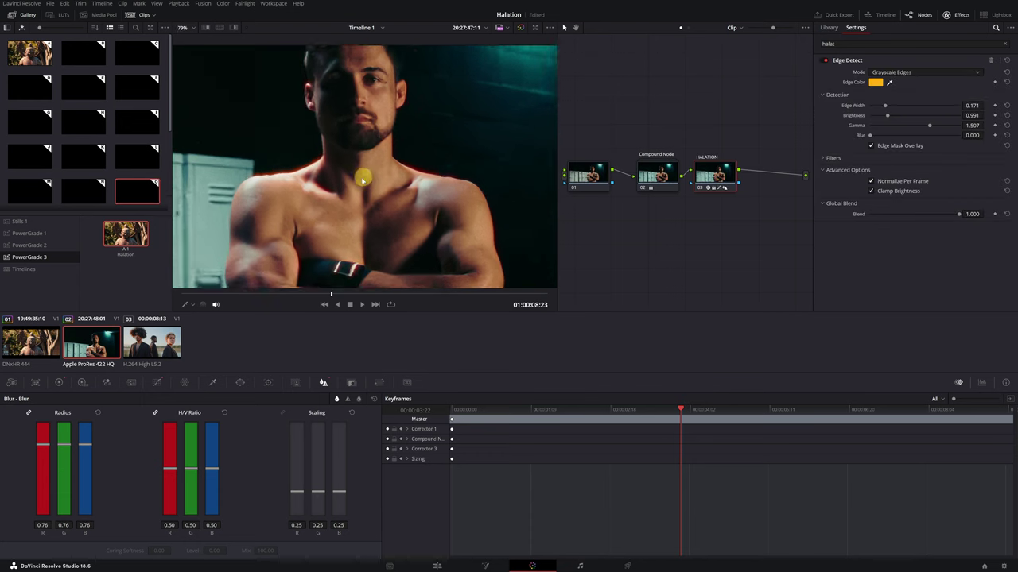
pyautogui.scroll(2, 269, 185)
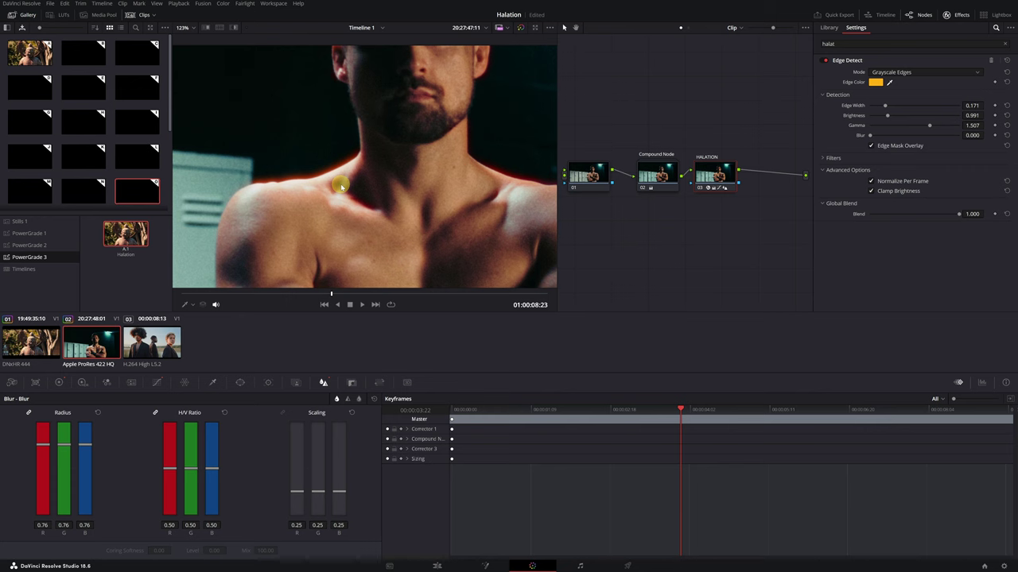